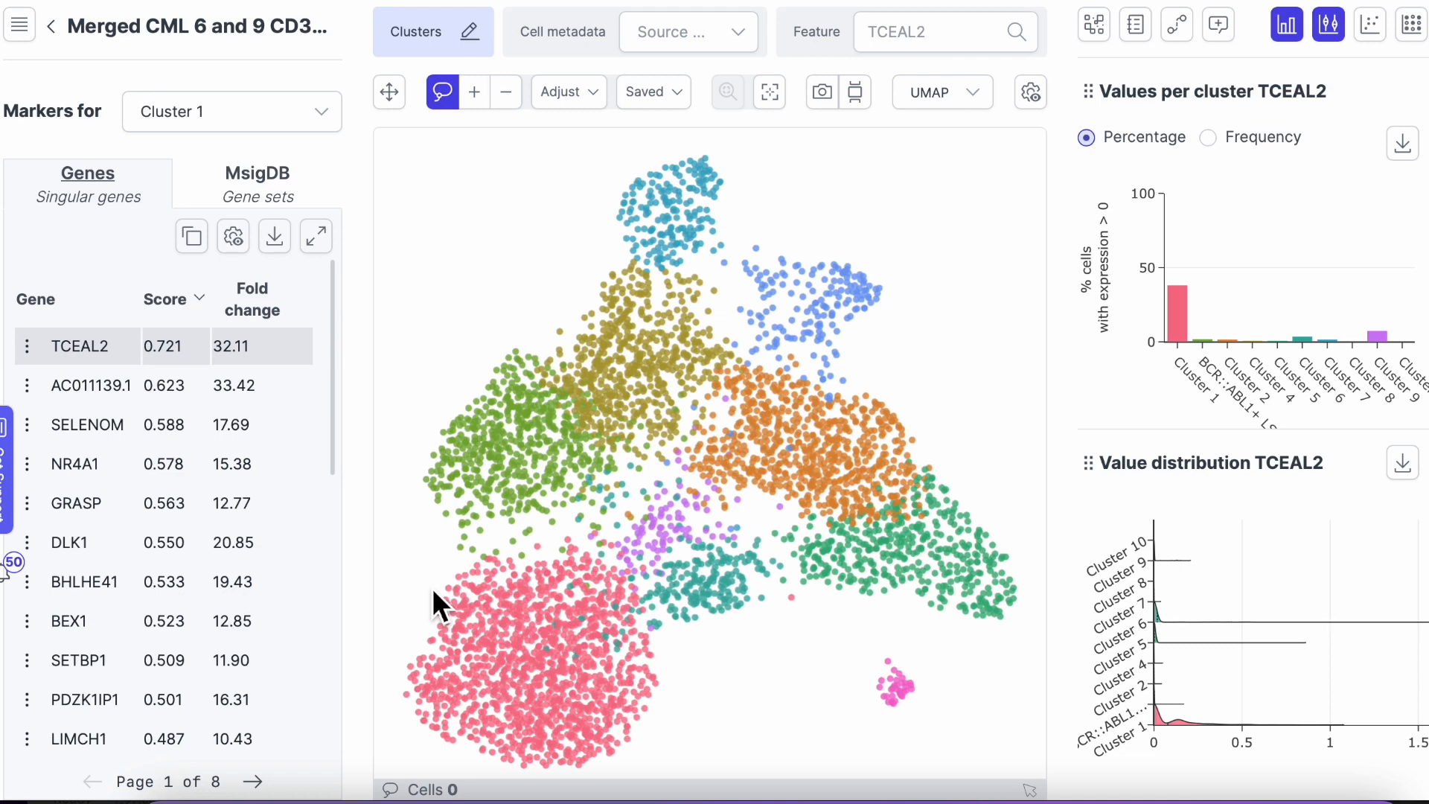
- Lasso about 370 cells along the left side of Cluster 1, save them as "Cluster 1 bottom", and clear the selection
mouse_move(432, 587)
mouse_down()
mouse_move(519, 682)
mouse_move(418, 592)
mouse_up()
click(664, 89)
click(1055, 262)
text(Cluster)
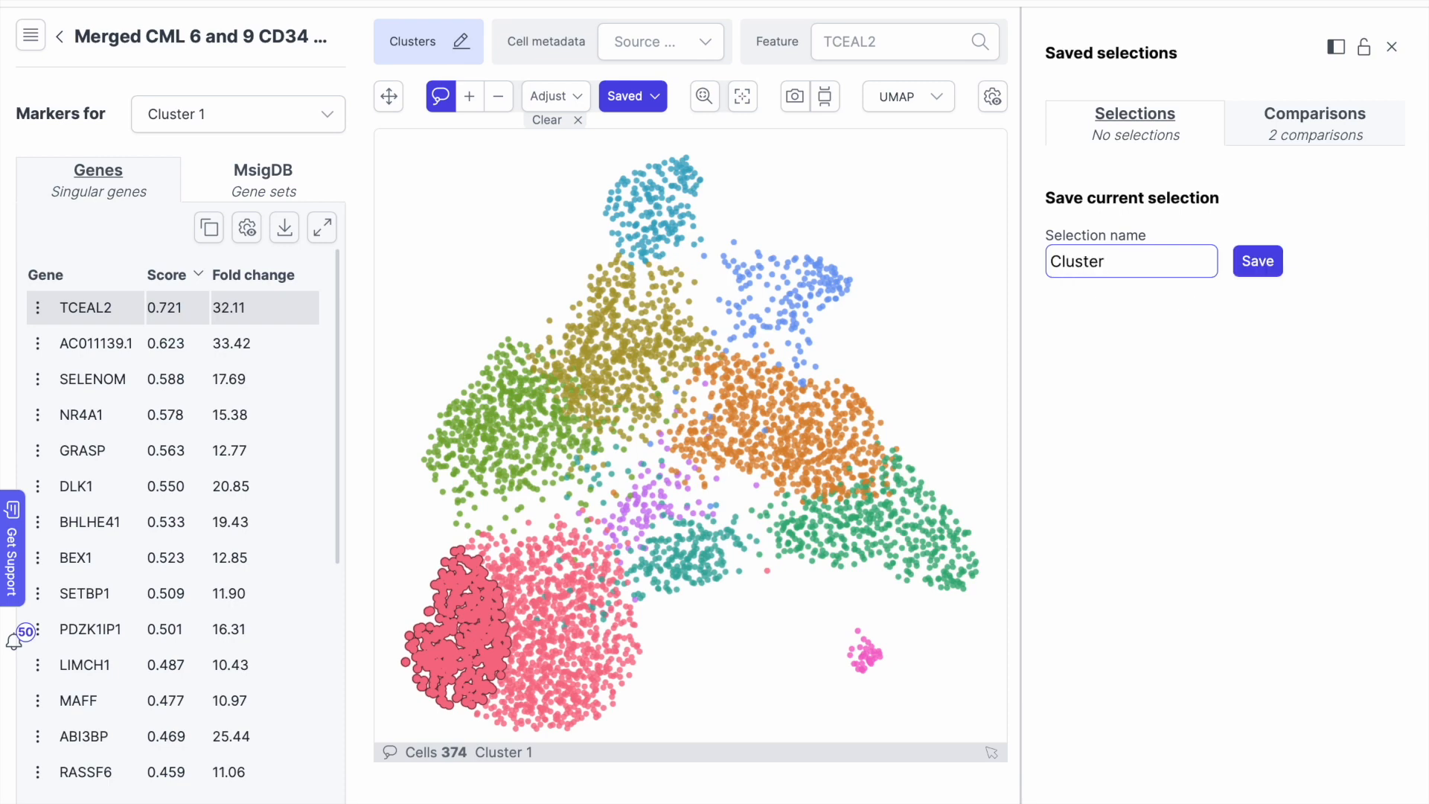
text( 1 bottom)
click(1248, 249)
click(577, 120)
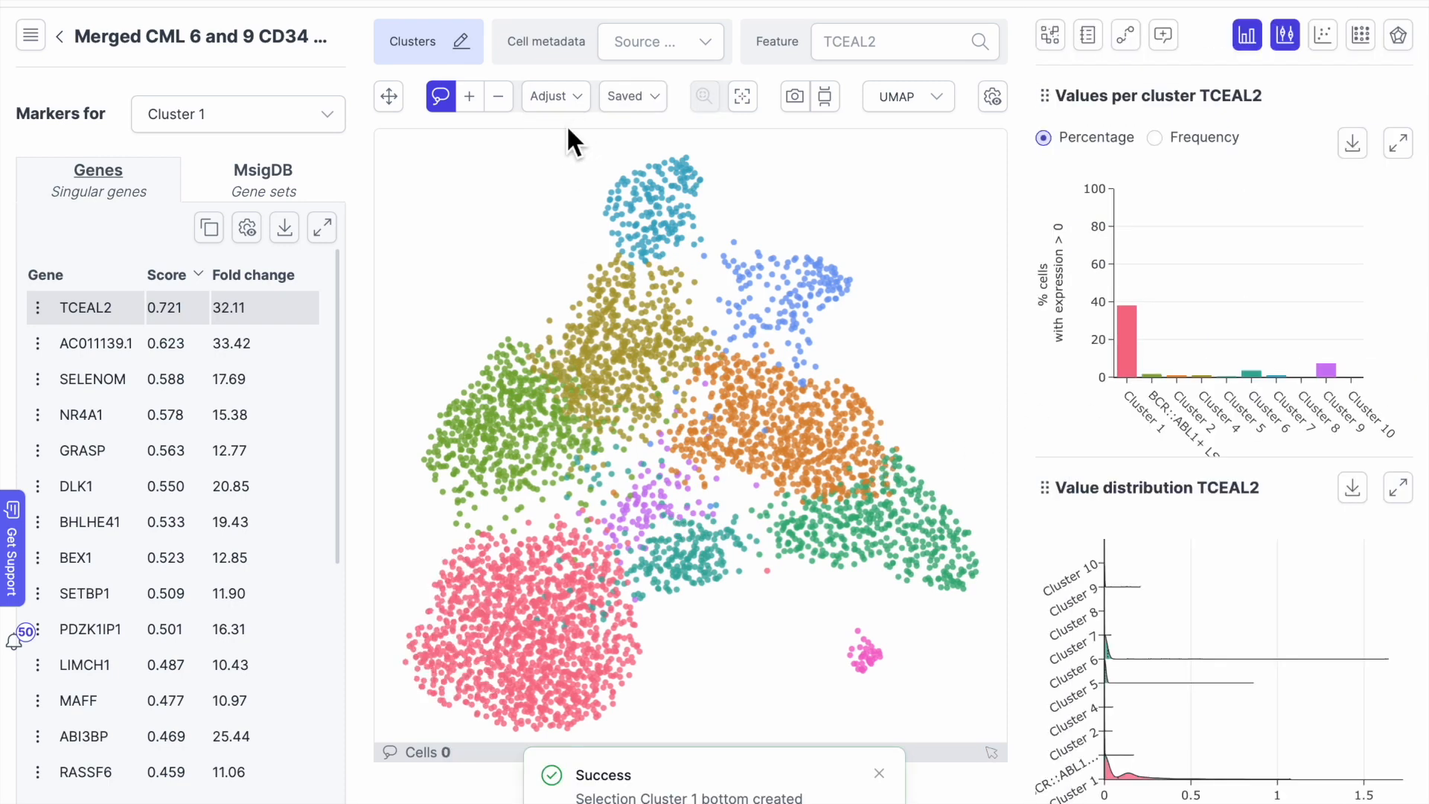
- Lasso about 650 cells on the right side of Cluster 1 and exclude Cluster 6, Cluster 9 and BCR::ABL1+ LSC from the selection
mouse_move(511, 553)
mouse_down()
mouse_move(633, 674)
mouse_move(582, 524)
mouse_move(513, 529)
mouse_up()
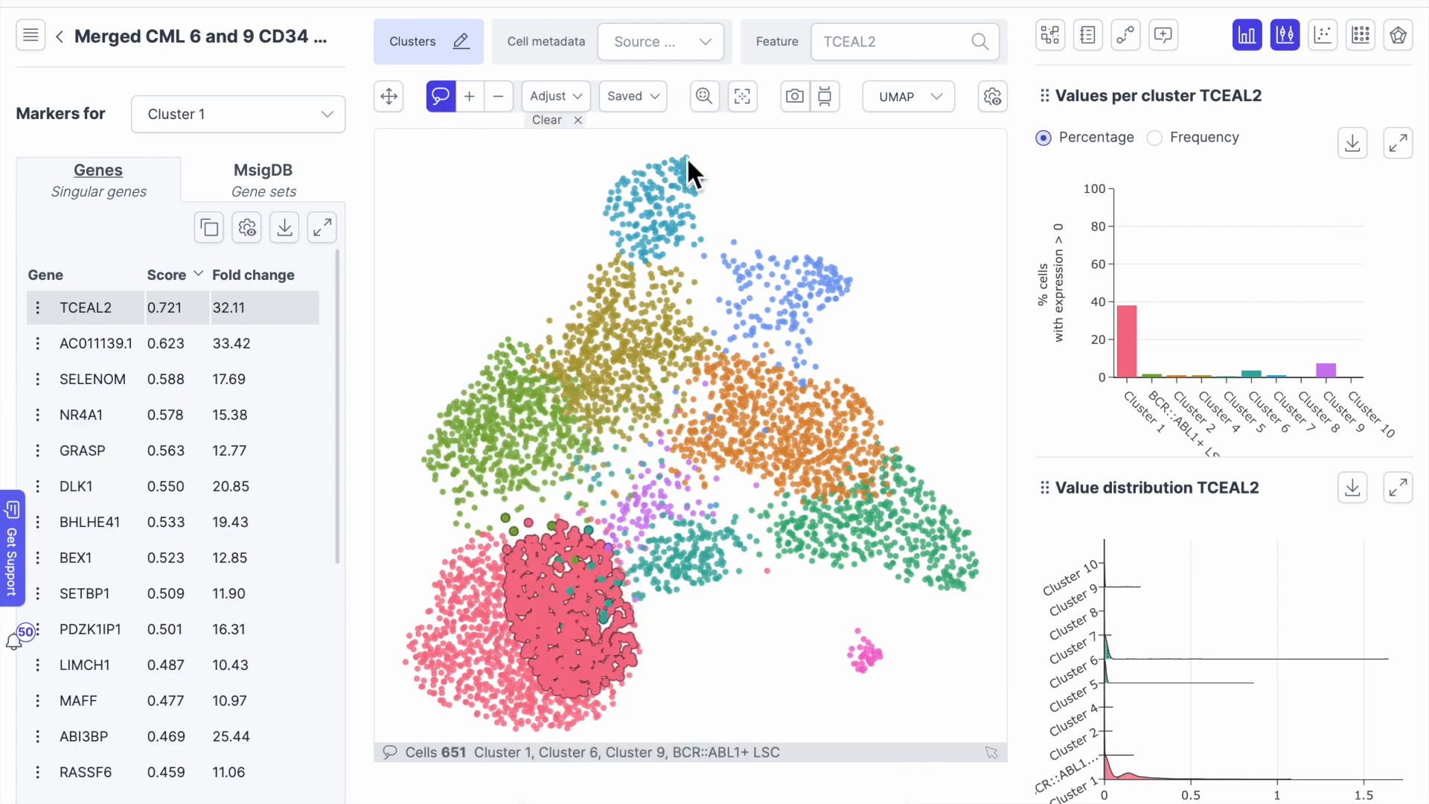
click(573, 95)
click(1092, 310)
click(1092, 429)
click(1092, 549)
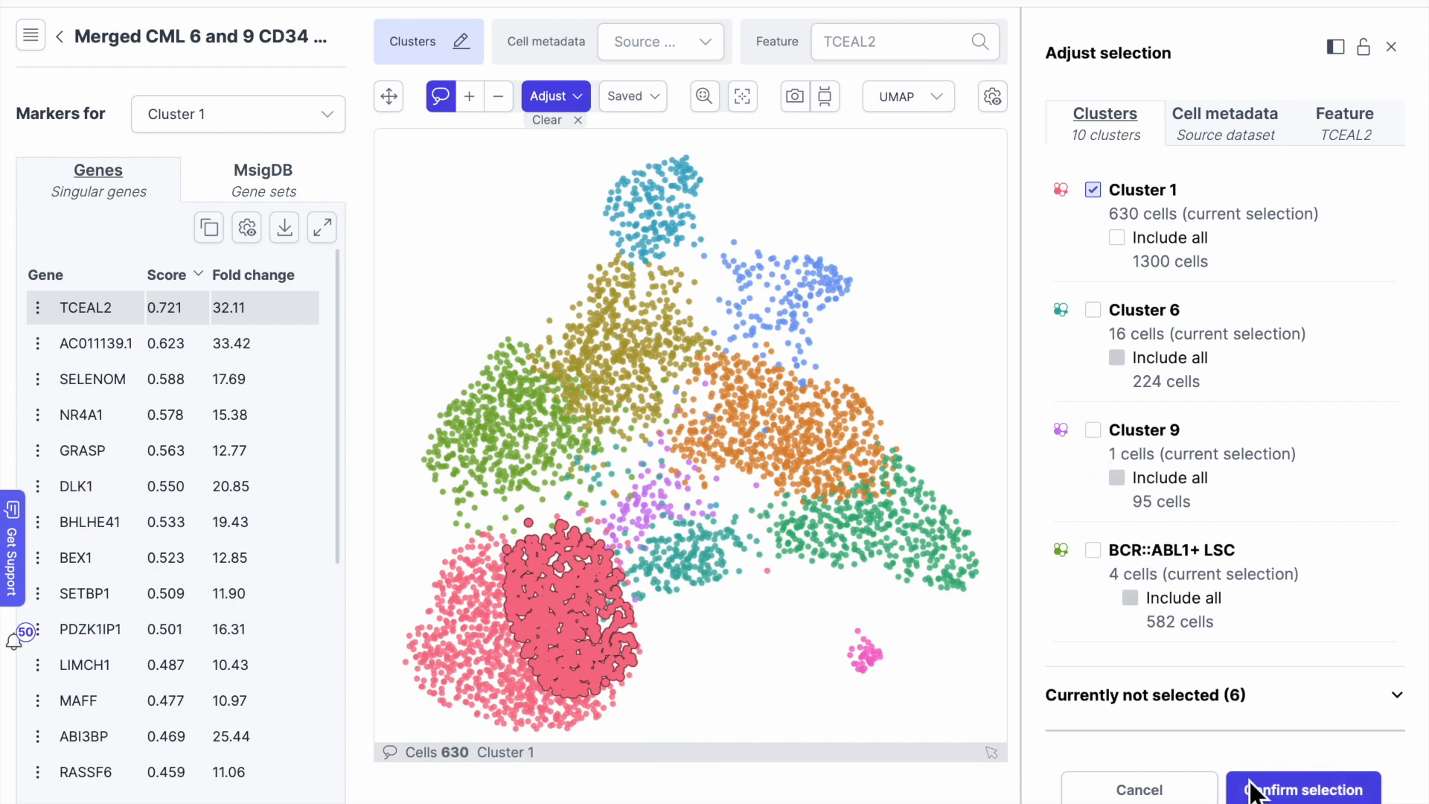
click(1295, 789)
- Save the current selection as "Cluster 1 top" and clear it from the plot
text(C)
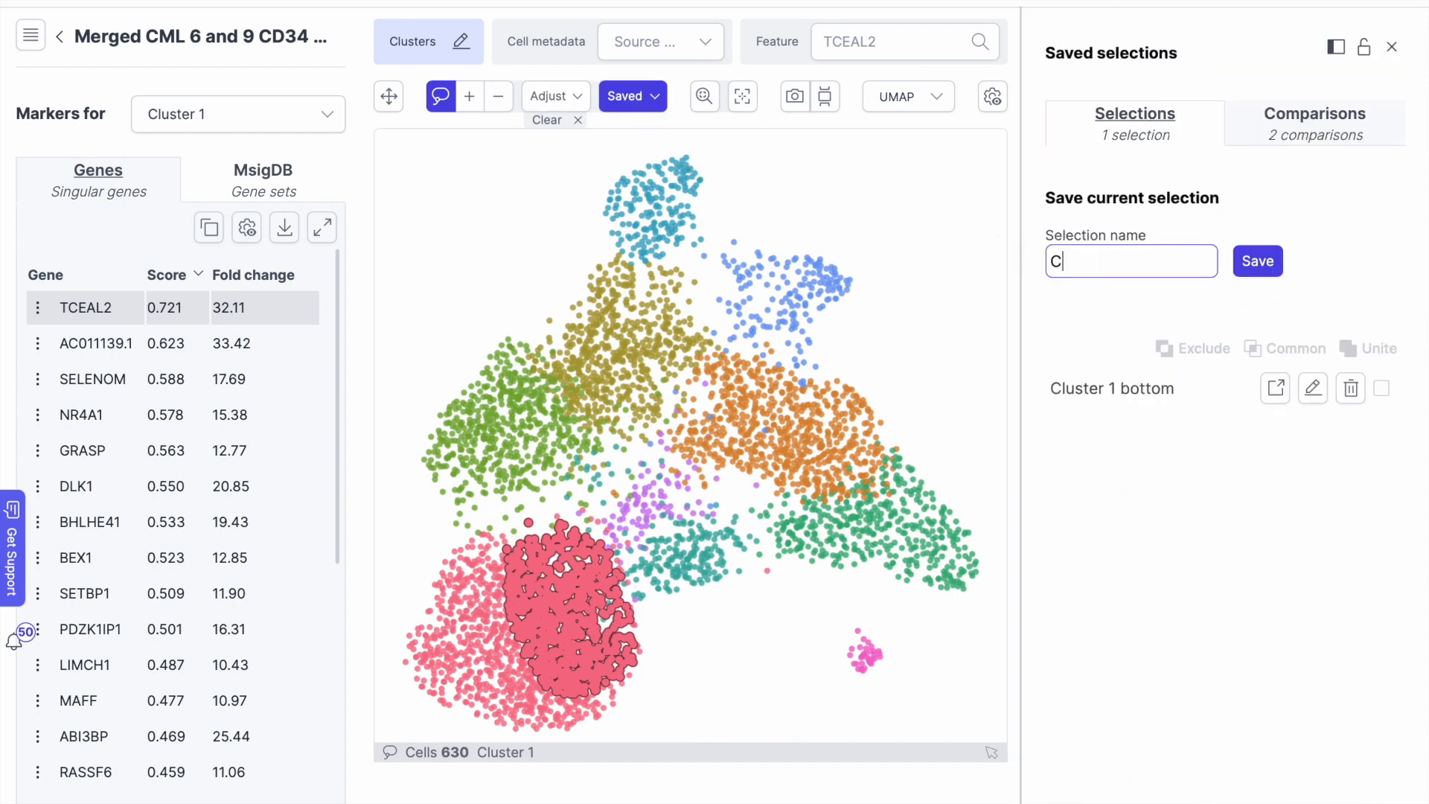
text(luster 1 top)
click(1258, 265)
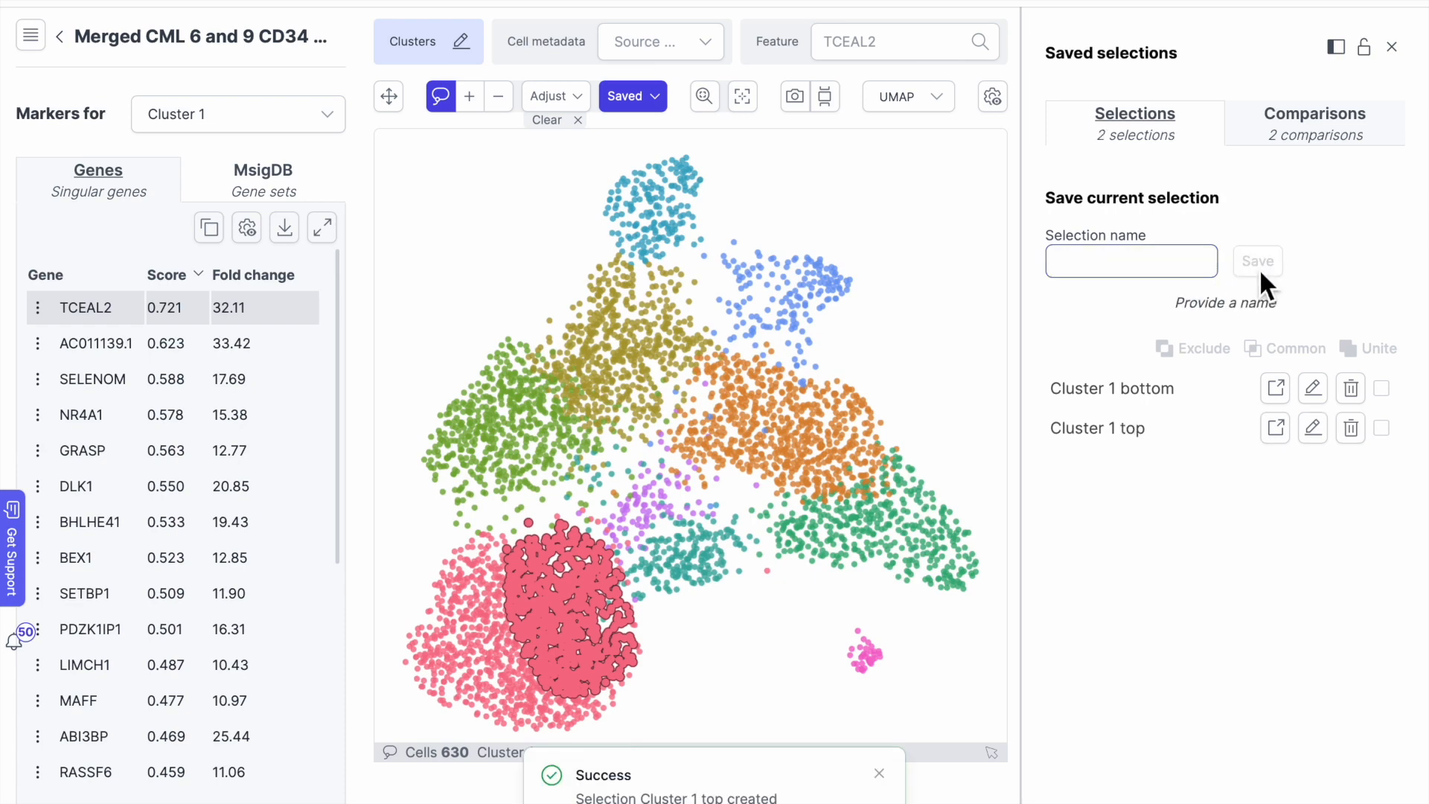
click(565, 121)
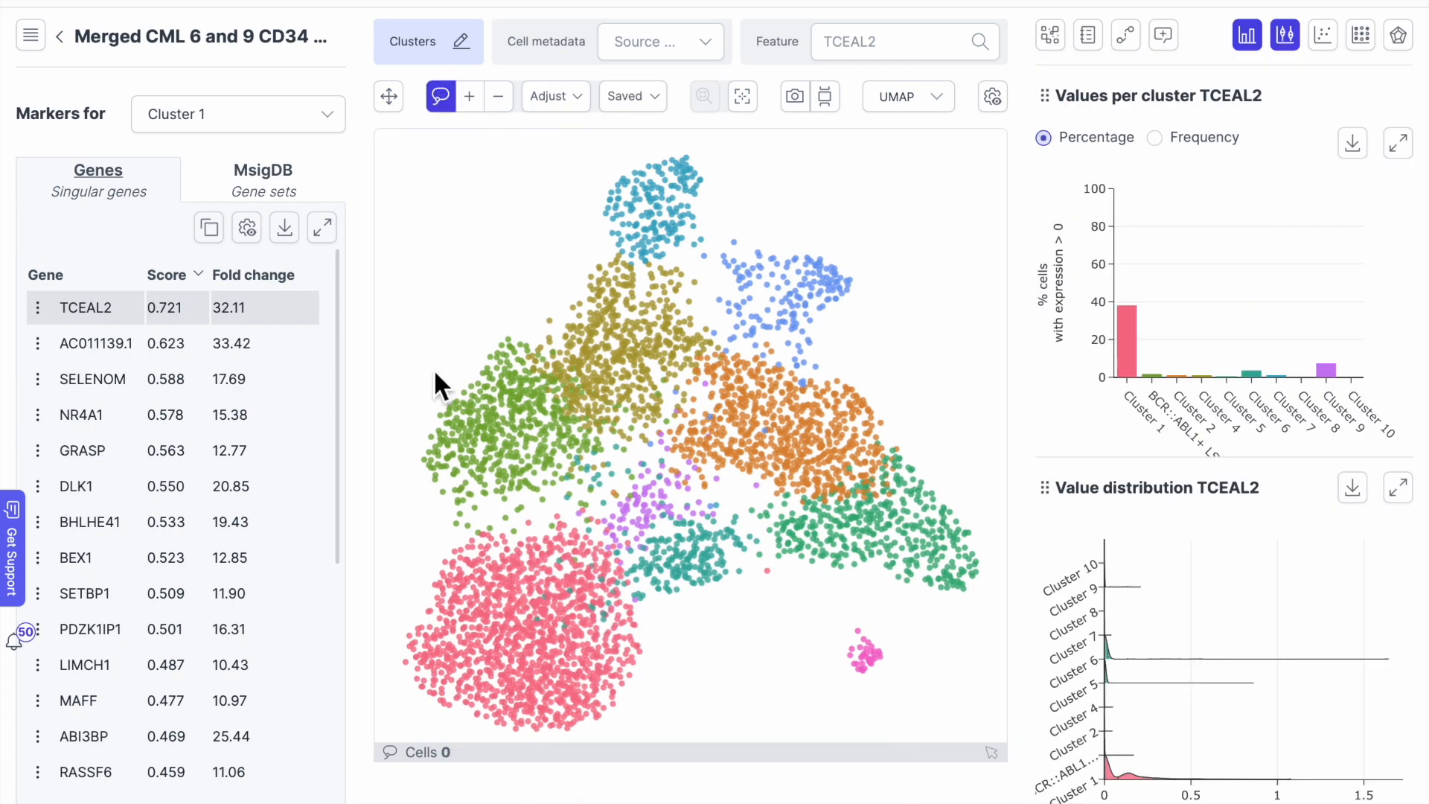
- Lasso about 300 cells in the green BCR::ABL1+ LSC cluster and expand the selection to include all its cells
mouse_move(431, 377)
mouse_down()
mouse_move(425, 390)
mouse_move(483, 387)
mouse_up()
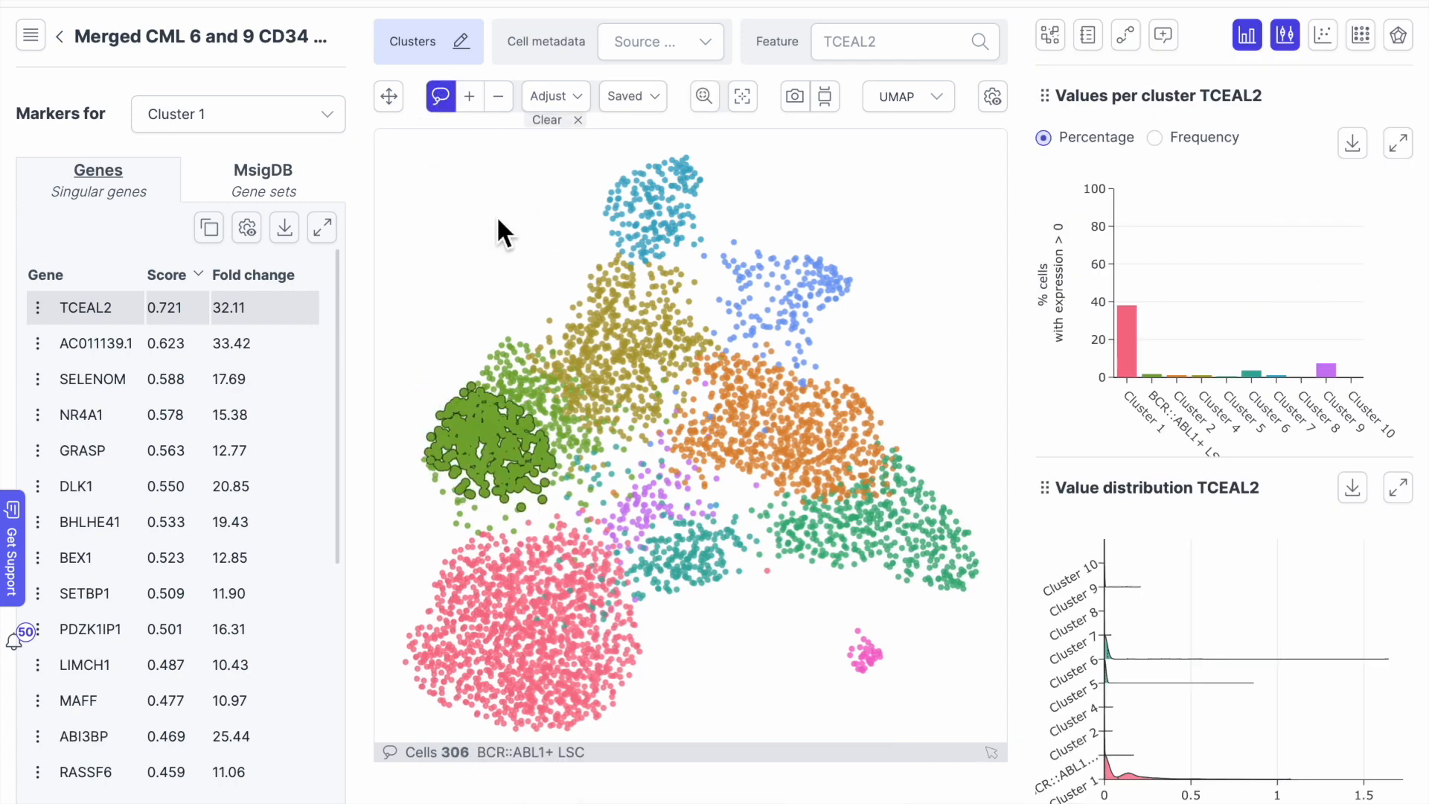
click(543, 96)
click(1129, 237)
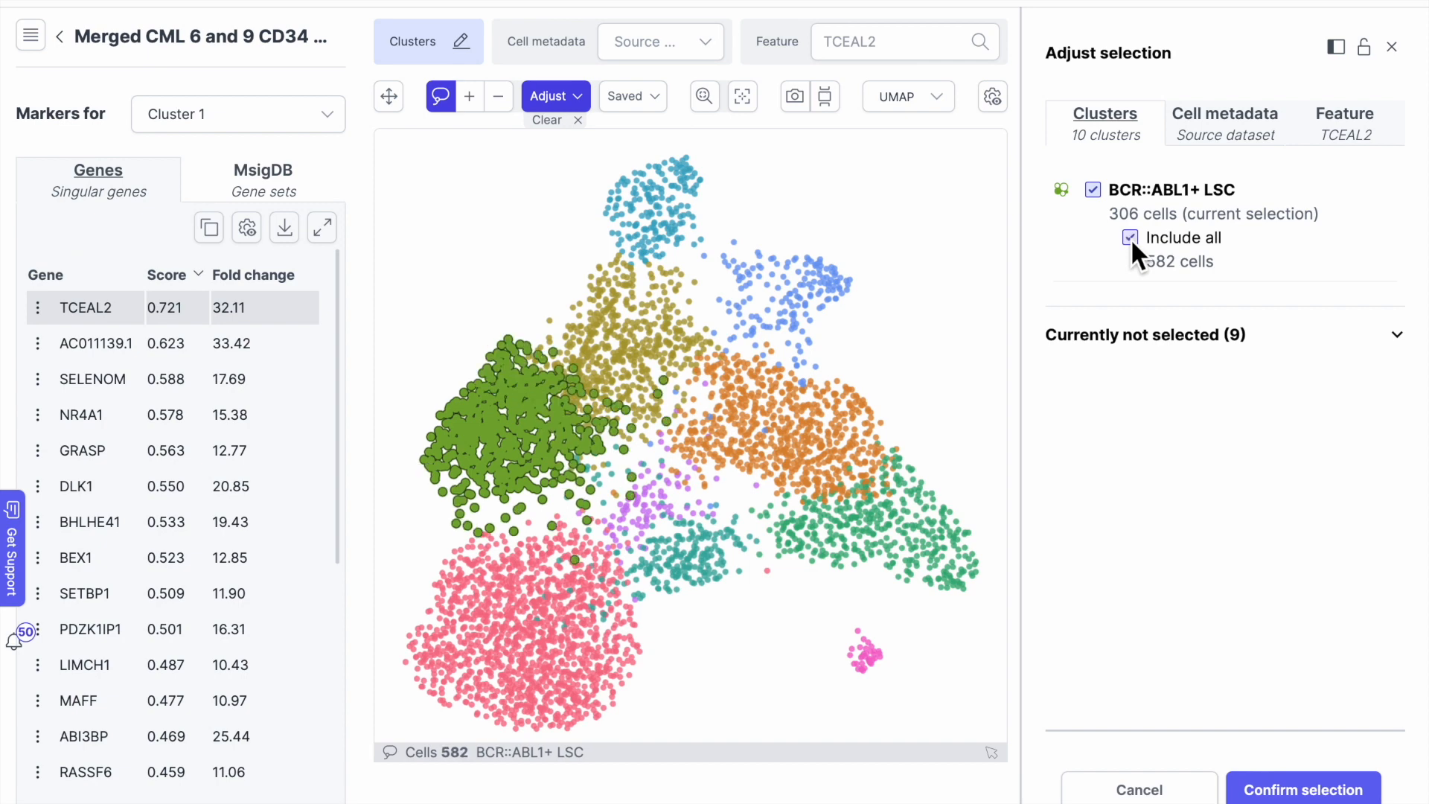
- Save the full BCR::ABL1+ LSC selection as "Cluster 2" and clear it from the plot
click(659, 105)
click(1133, 265)
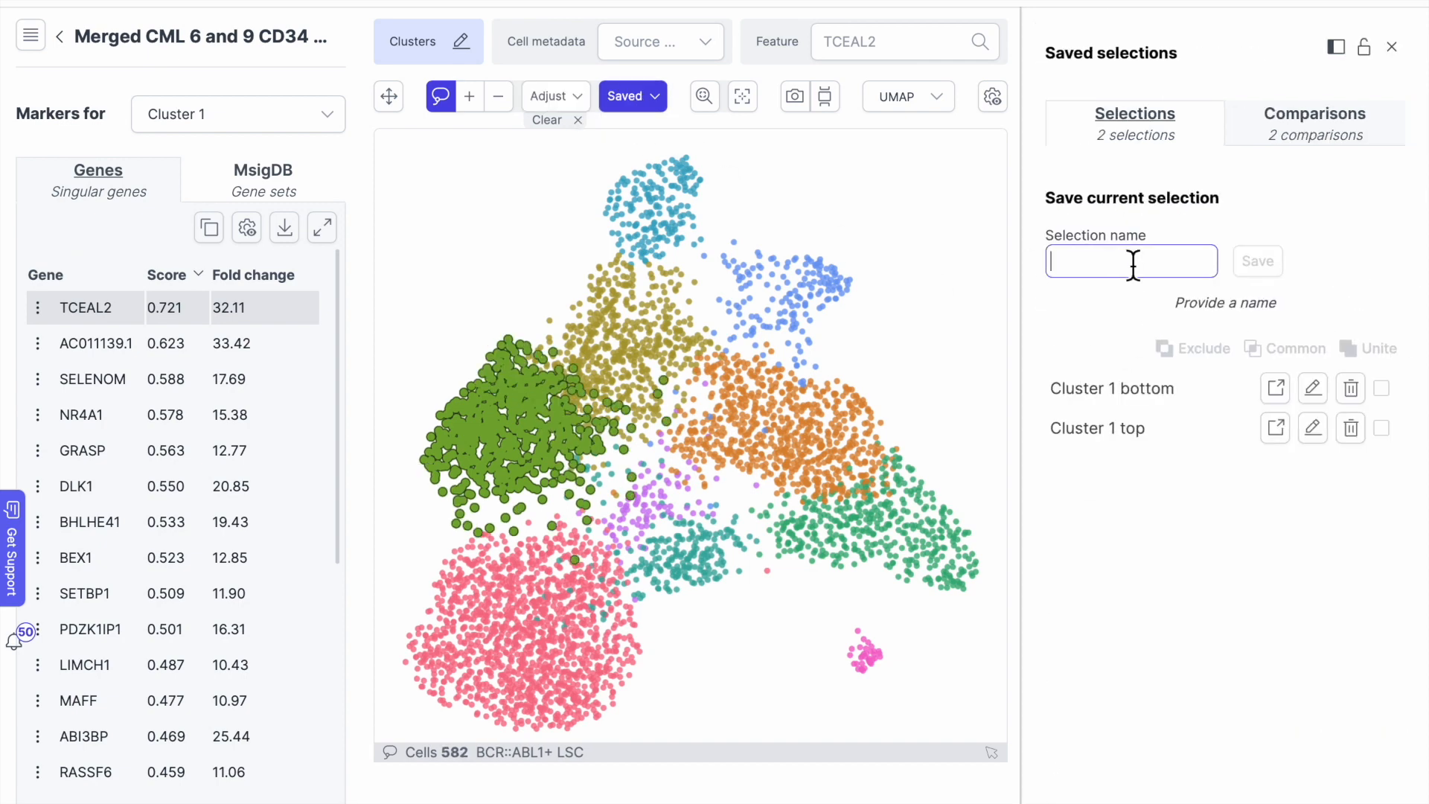
text(Cluster 2)
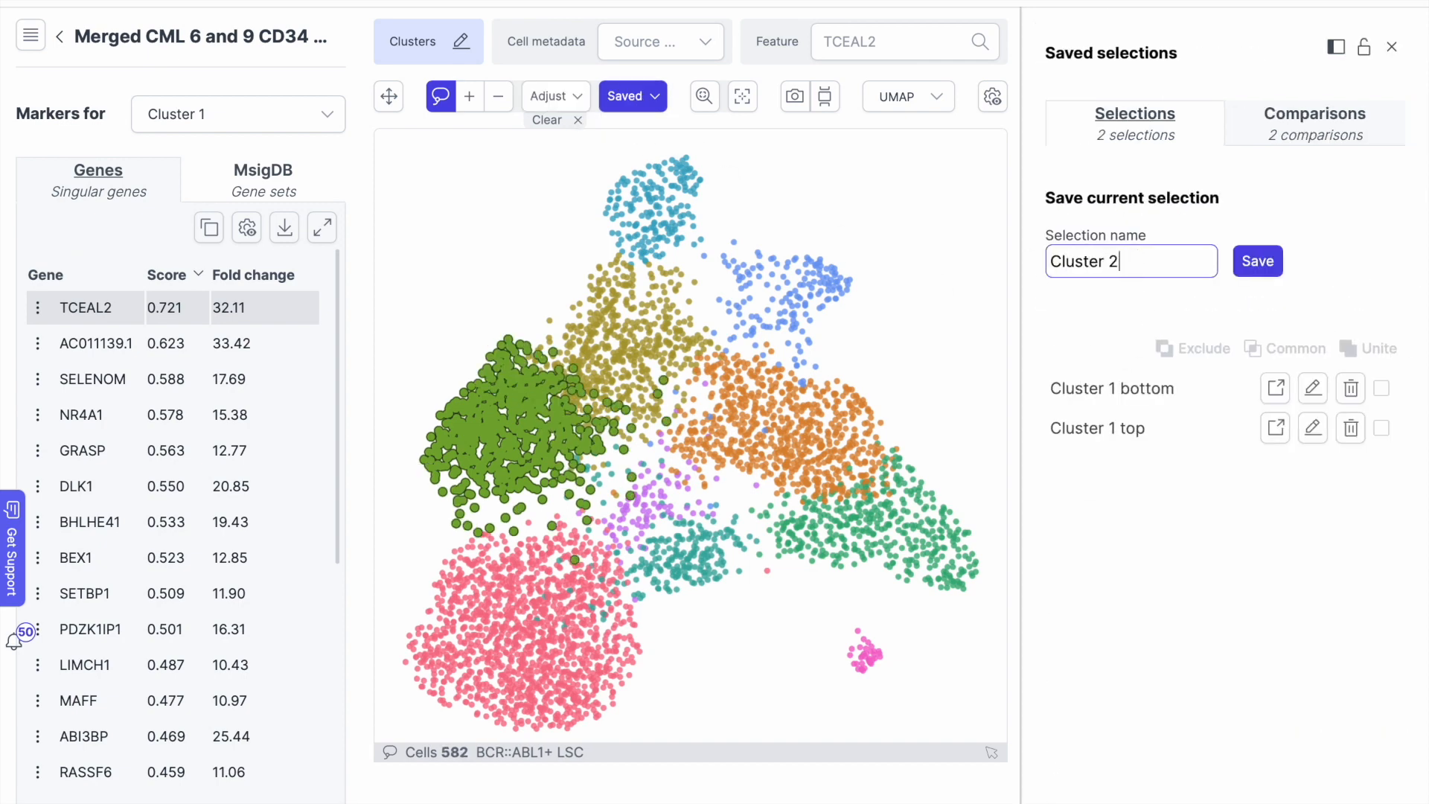
click(1271, 265)
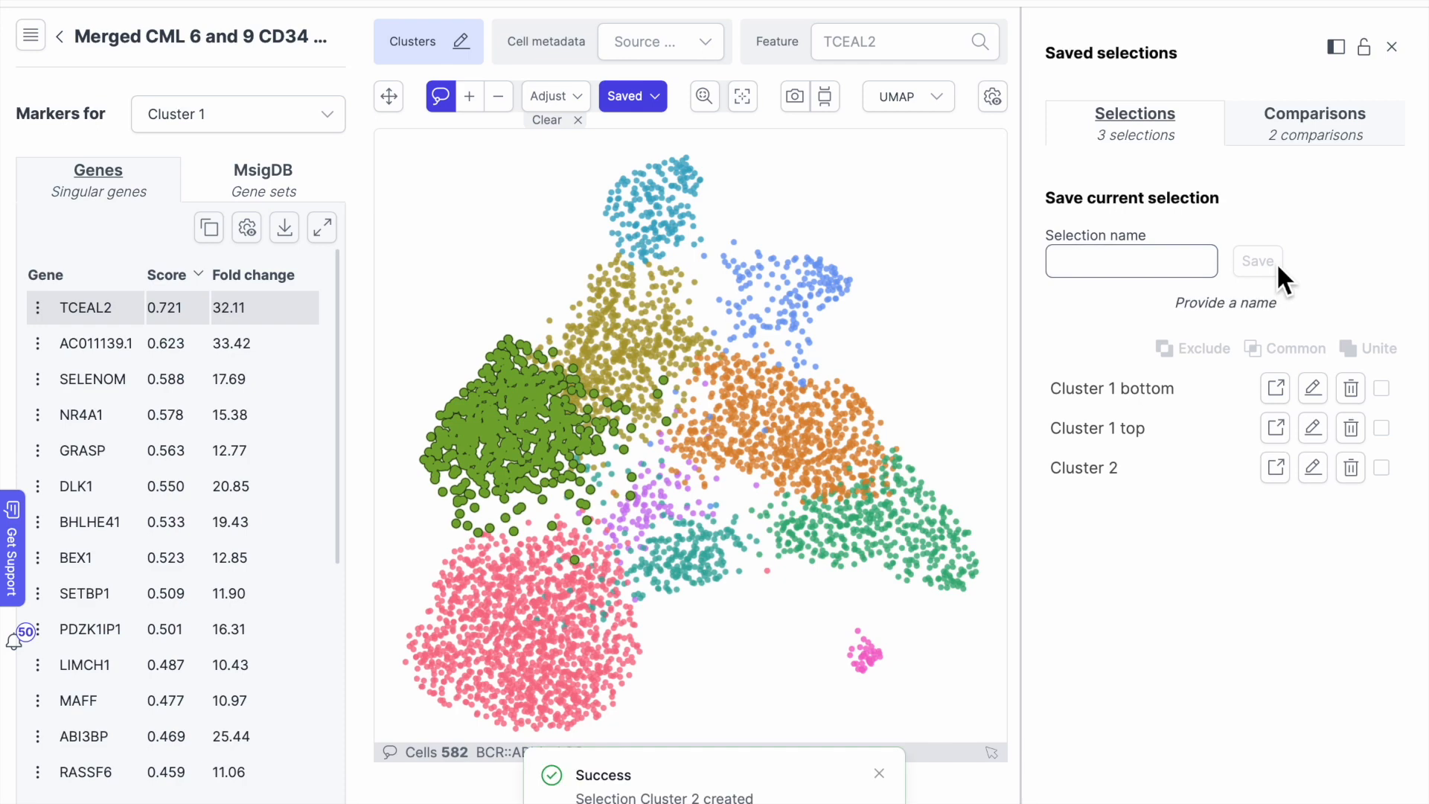
click(547, 121)
- Lasso about 120 cells inside Cluster 1 and expand the selection to include all cells of that cluster
mouse_move(514, 596)
mouse_down()
mouse_move(495, 659)
mouse_move(476, 611)
mouse_up()
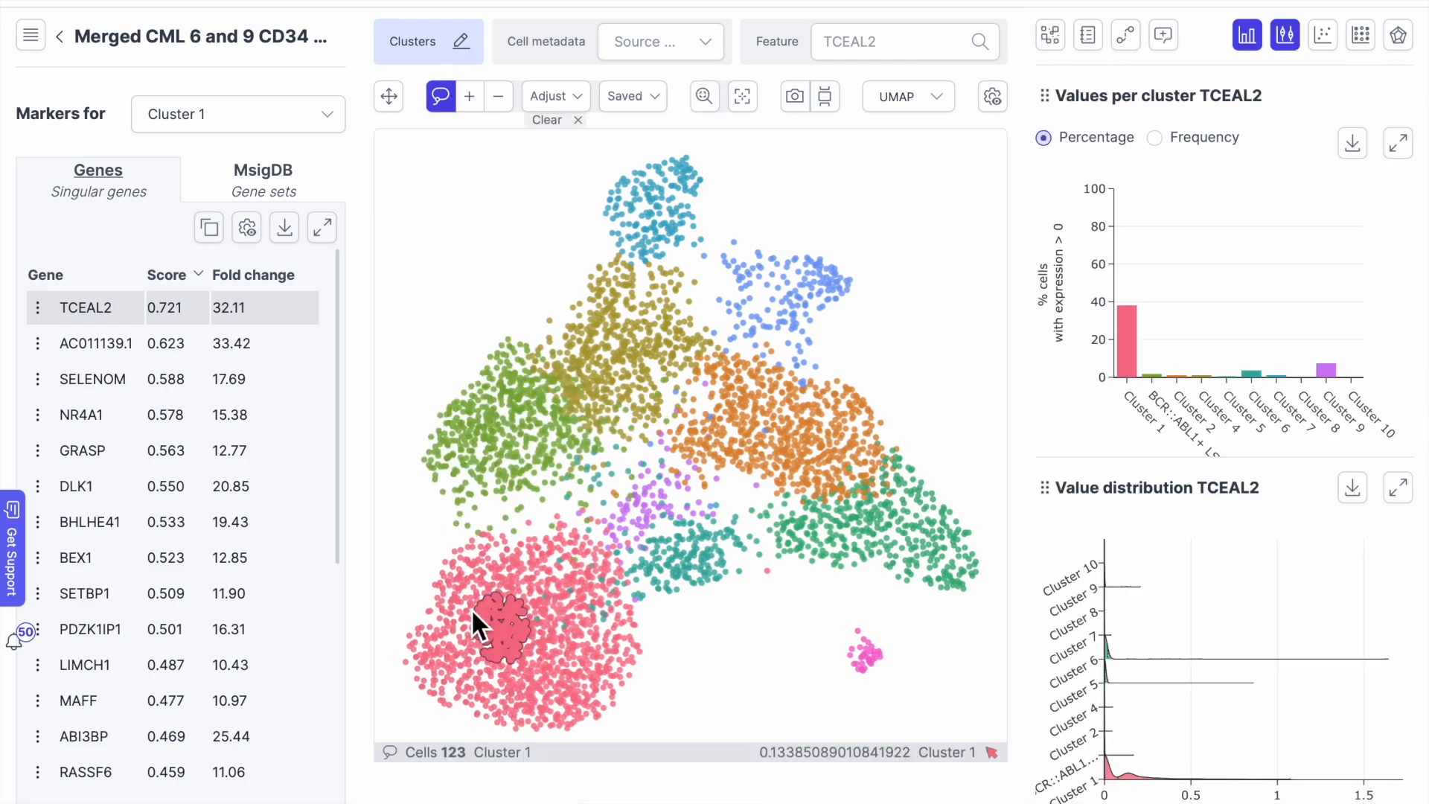
click(557, 96)
click(1116, 238)
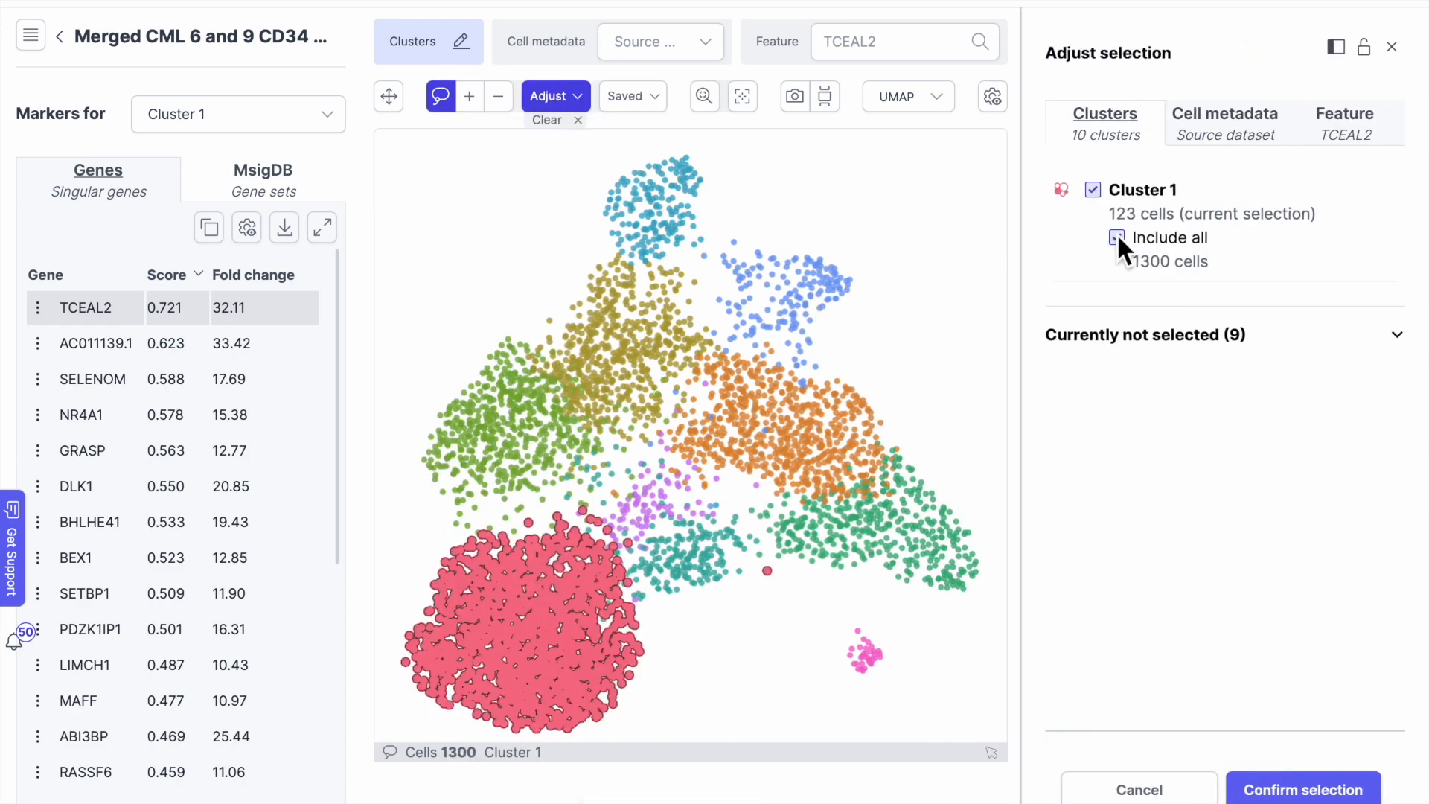
click(1318, 788)
- Save the whole-cluster selection under the name "Cluster 1"
click(631, 95)
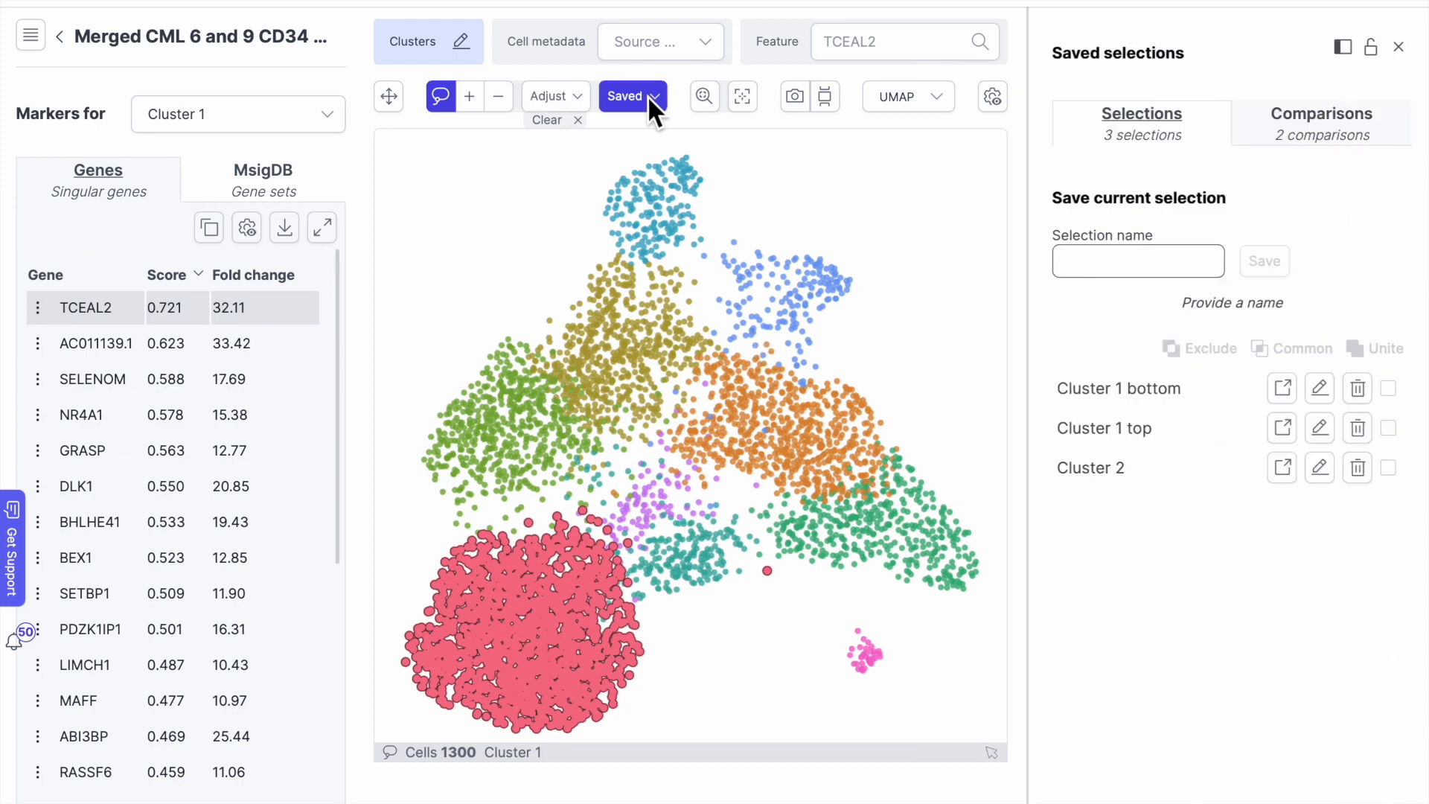
text(Cluster 1)
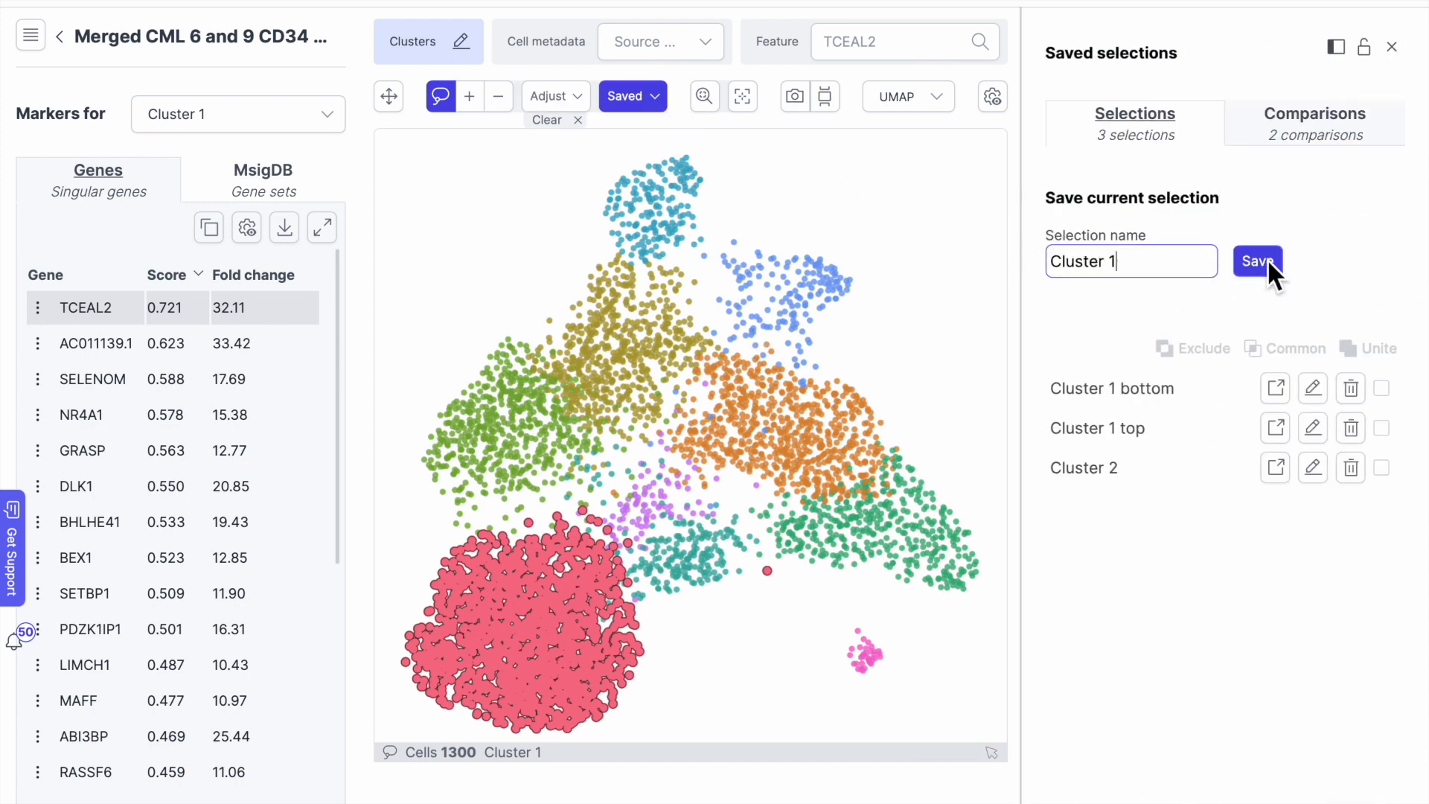
click(1267, 261)
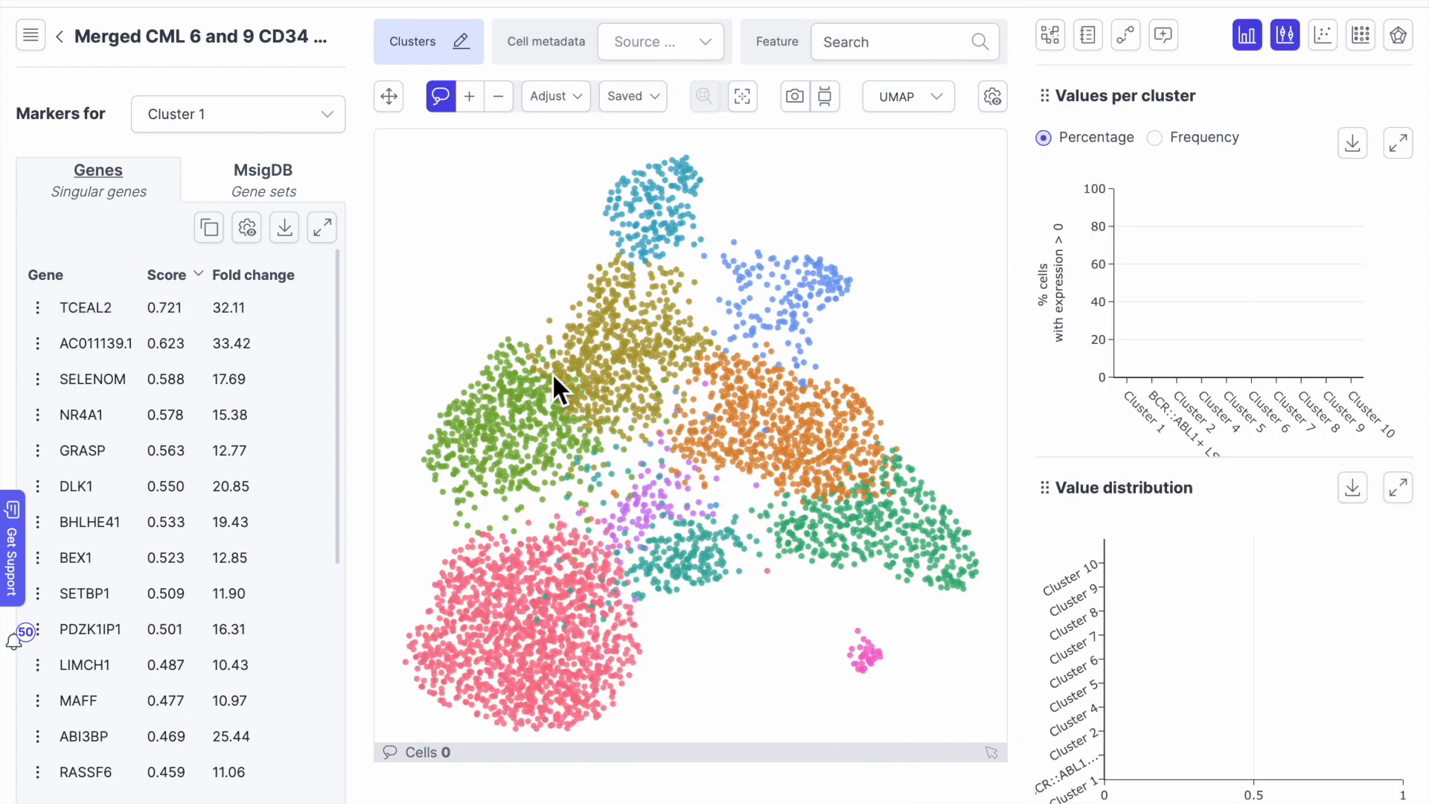
- Search the features for CD117 and color the UMAP by ADT_CD117
click(897, 47)
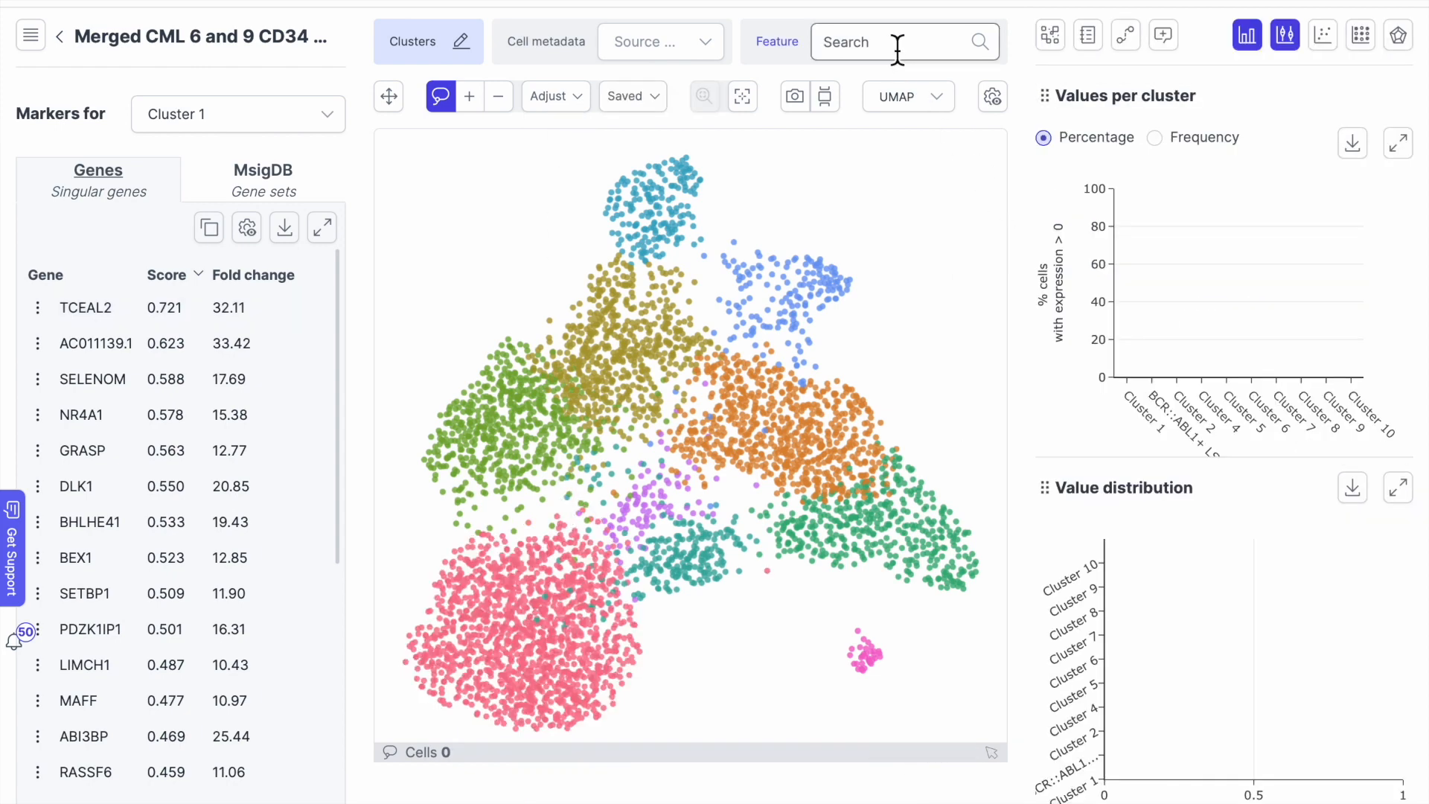
text(adt_:)
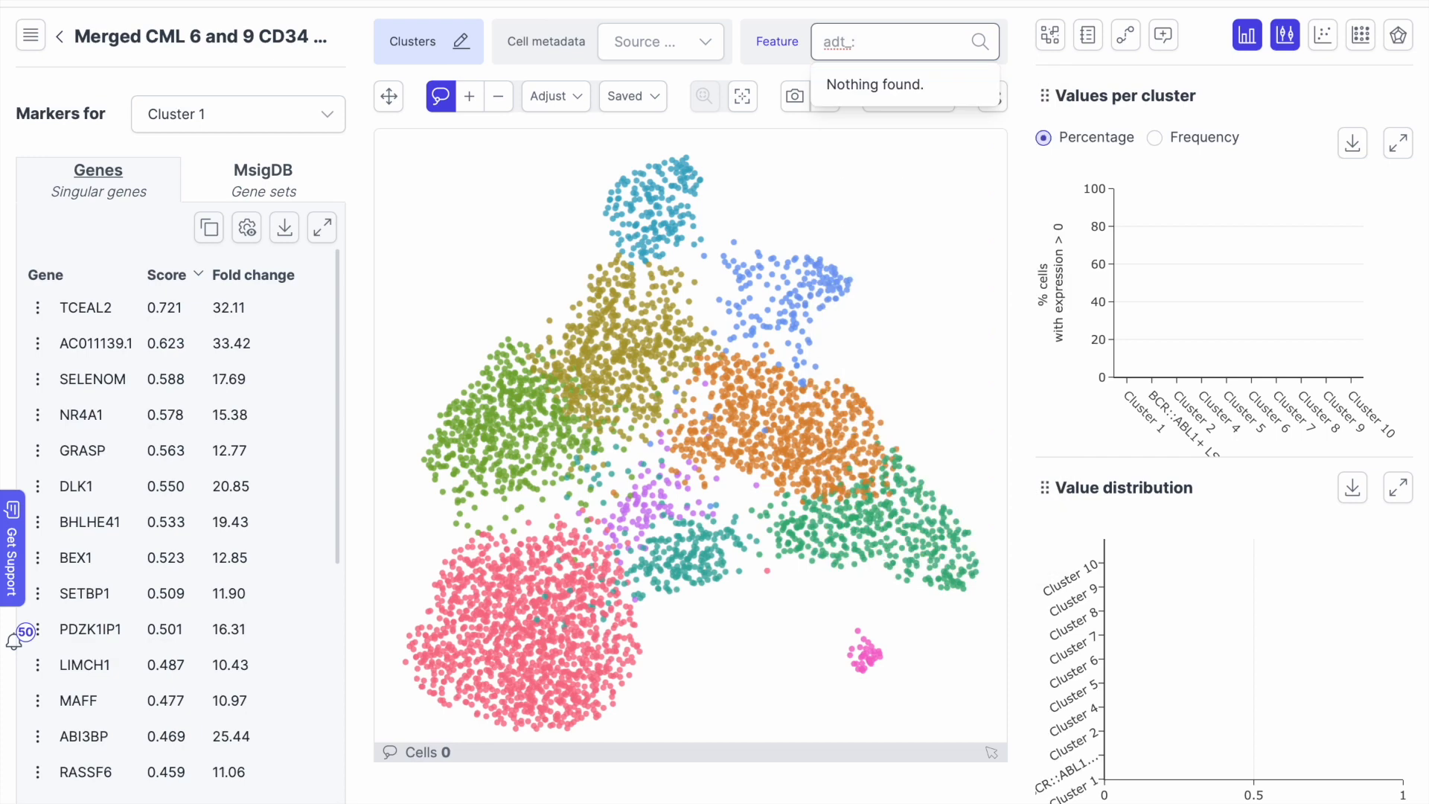
key(BackSpace)
key(BackSpace)
text(_CD117)
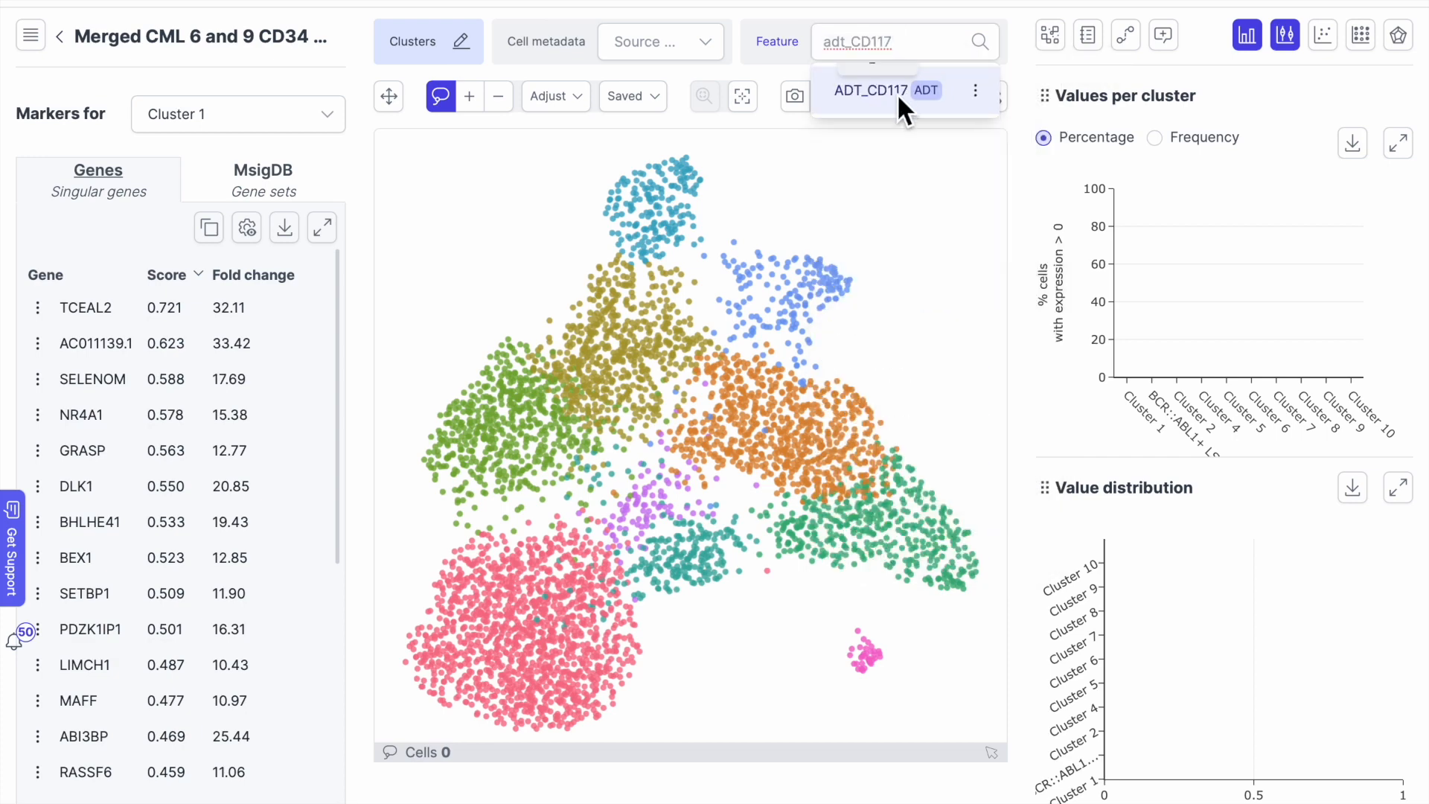
click(898, 98)
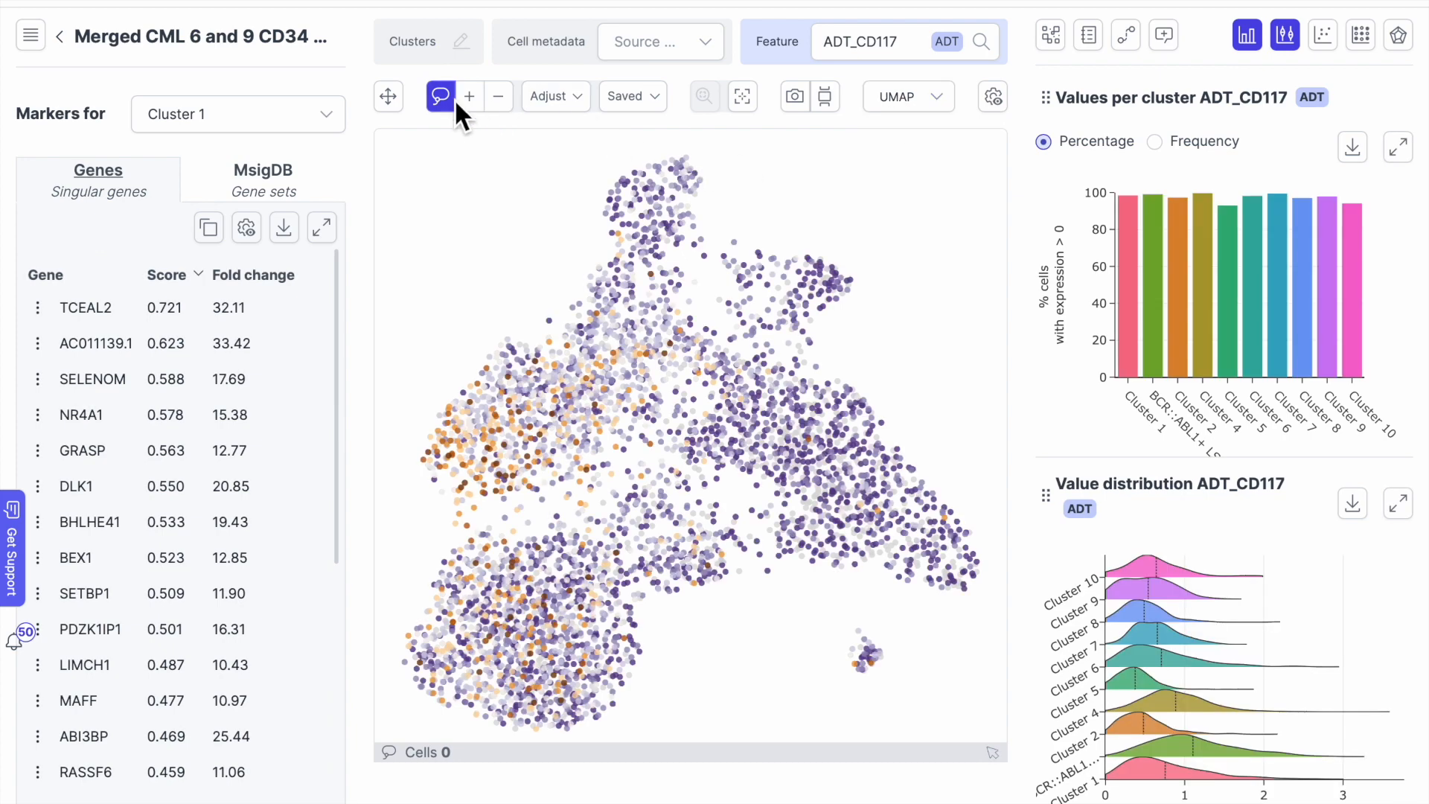
- Lasso the Cluster 1 area, exclude Clusters 9 and 6 and BCR::ABL1+ LSC, and include all Cluster 1 cells
mouse_move(444, 542)
mouse_down()
mouse_move(403, 591)
mouse_move(535, 740)
mouse_move(635, 593)
mouse_move(422, 551)
mouse_up()
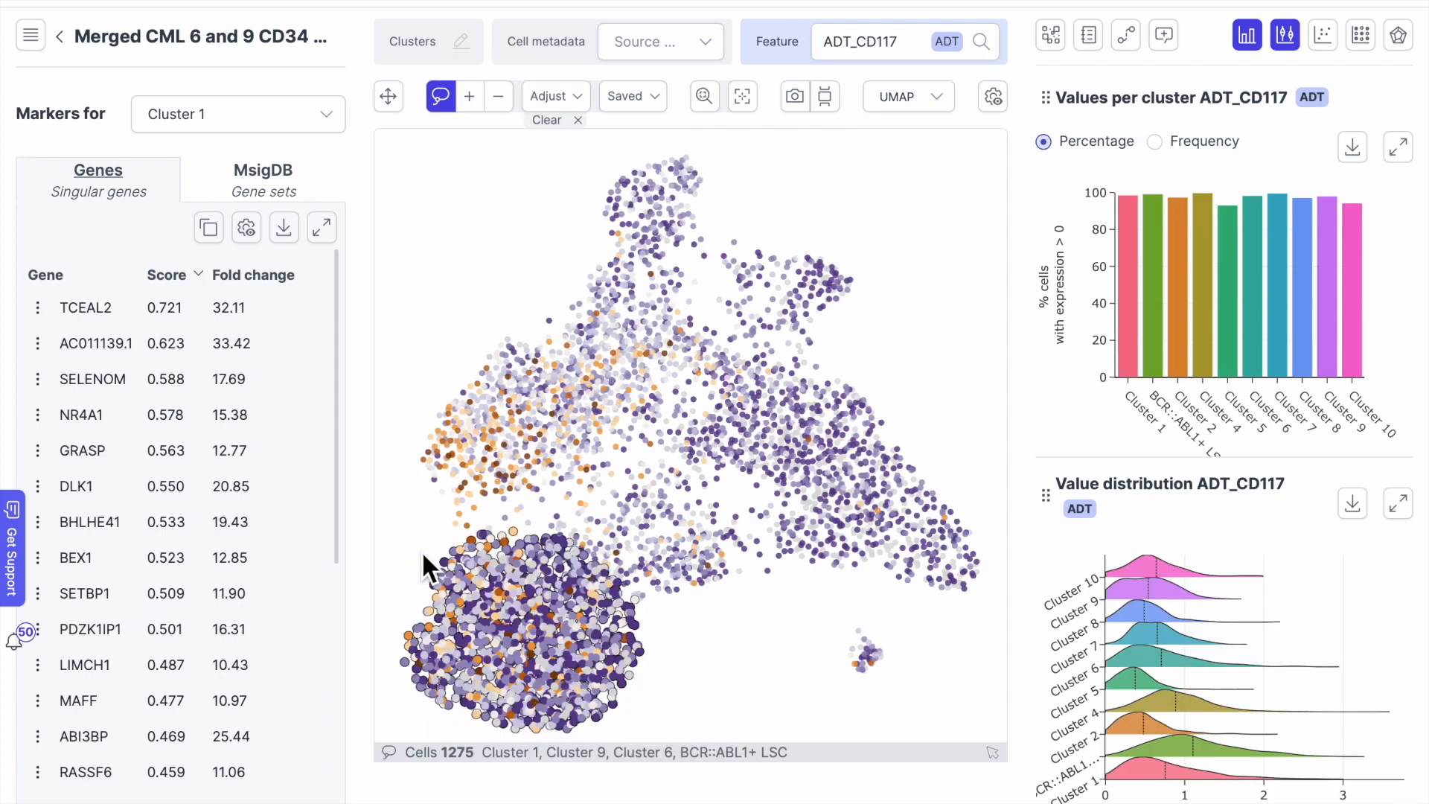
click(558, 95)
click(1118, 130)
click(1092, 309)
click(1093, 429)
click(1093, 549)
scroll(1096, 550, down, 1)
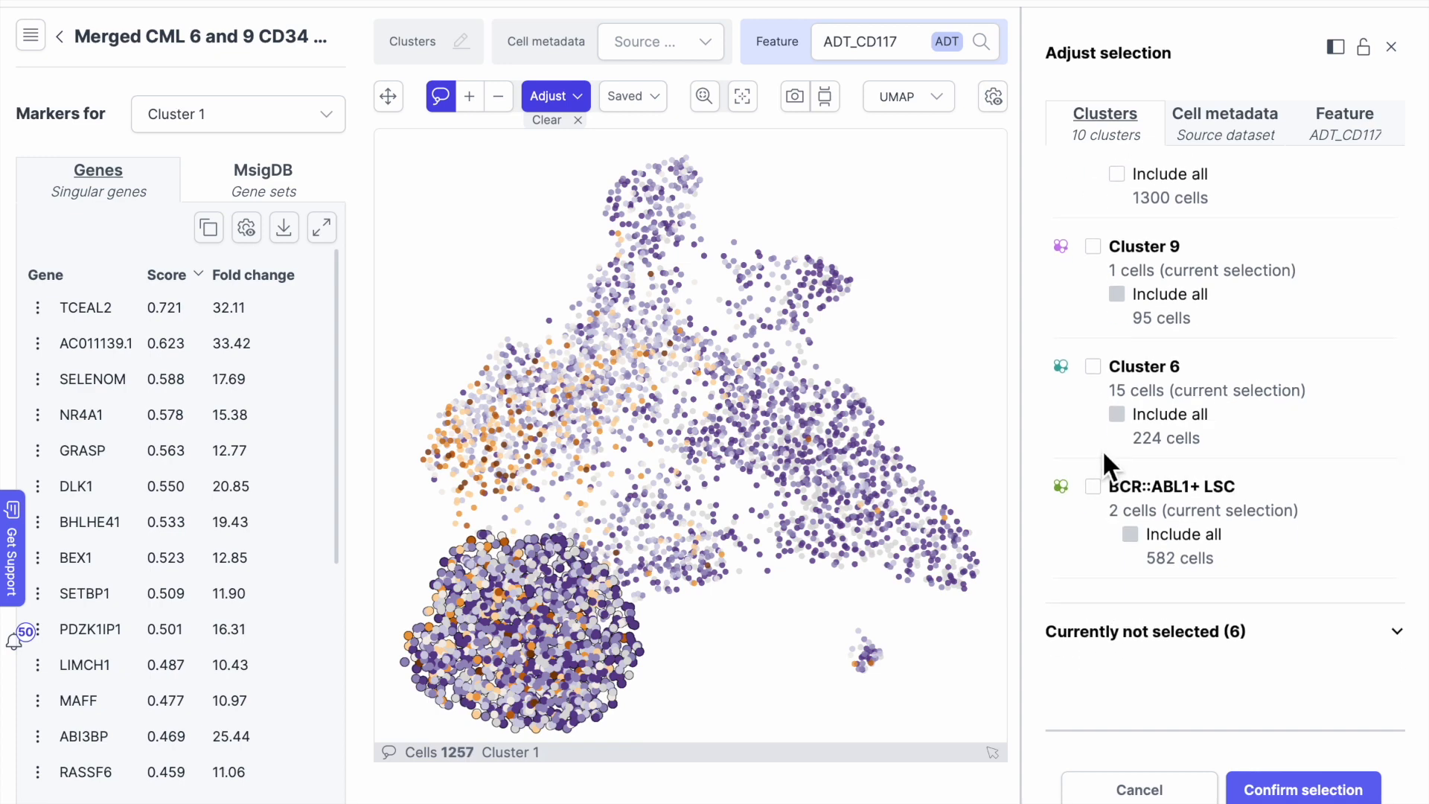
scroll(1106, 248, up, 1)
click(1116, 237)
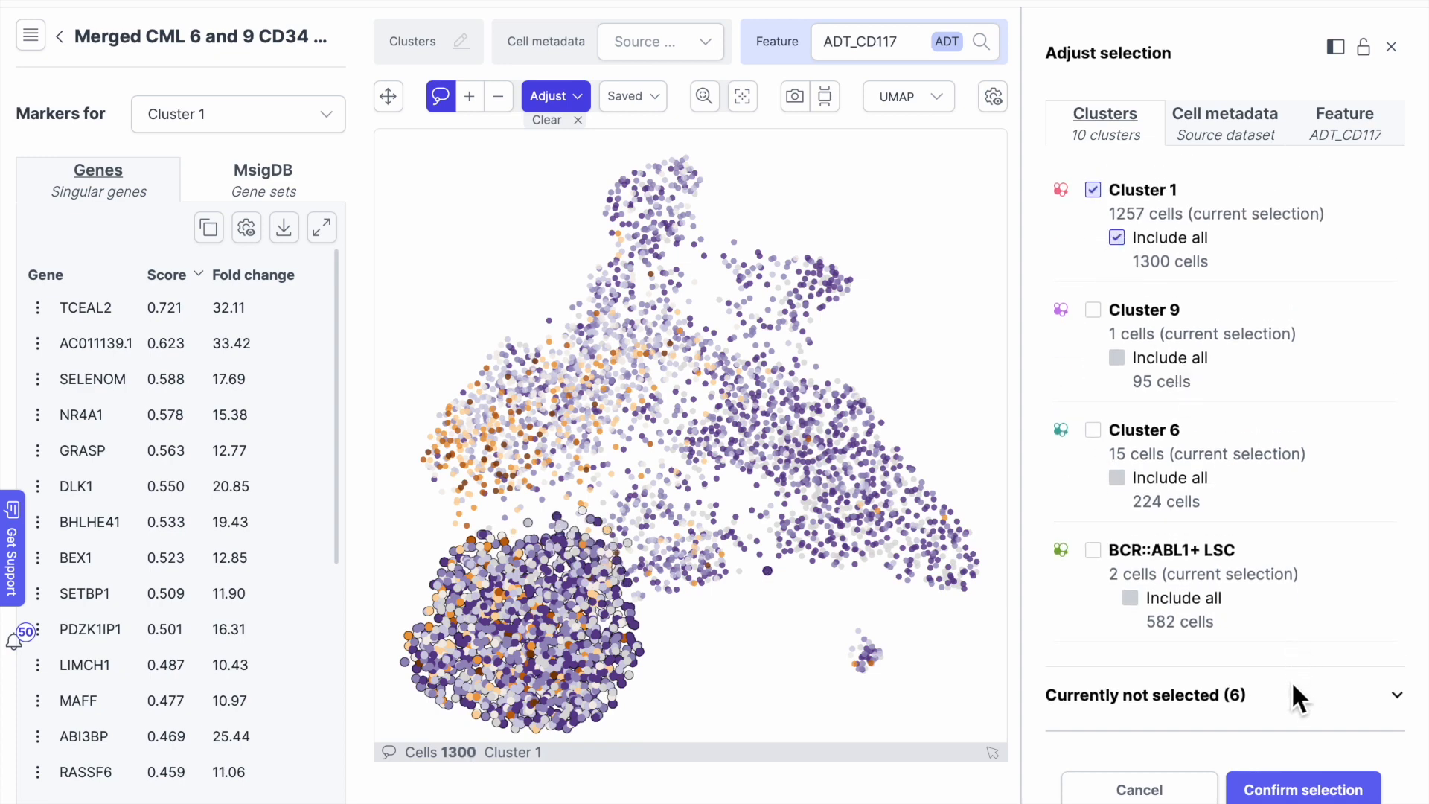
click(1303, 789)
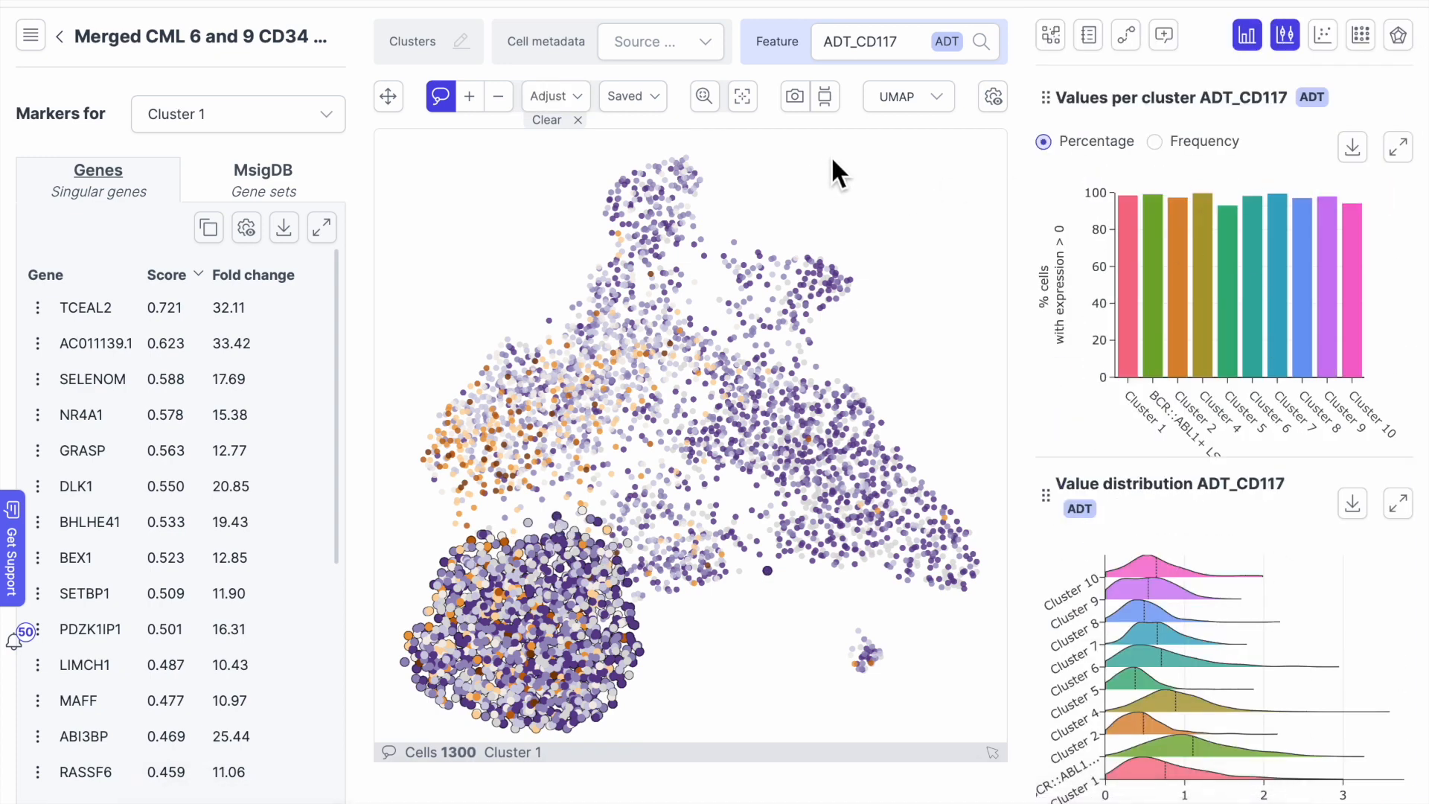
- Filter the Cluster 1 selection by the ADT_CD117 feature to values from 1.68 to 3
click(564, 94)
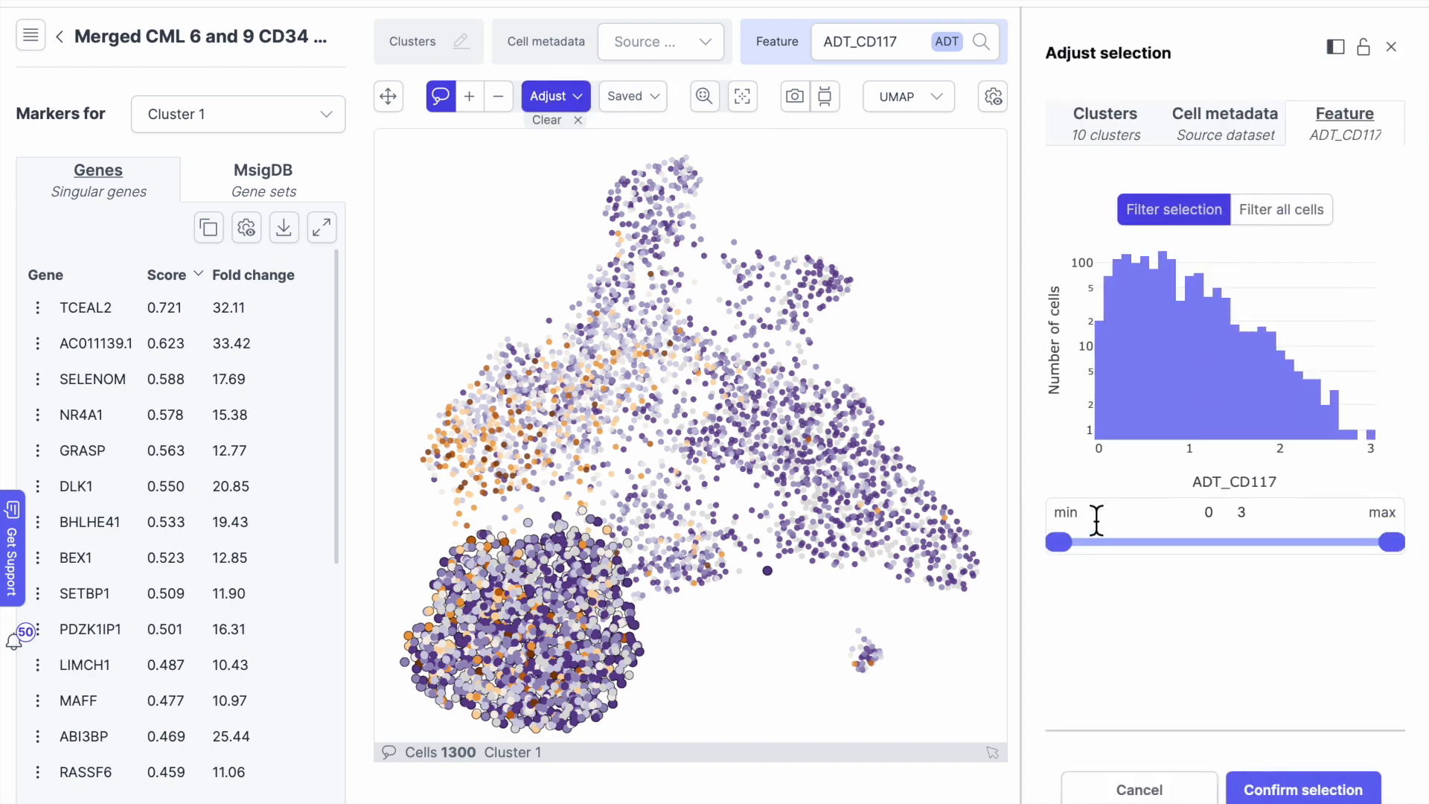
drag(1075, 543, 1255, 539)
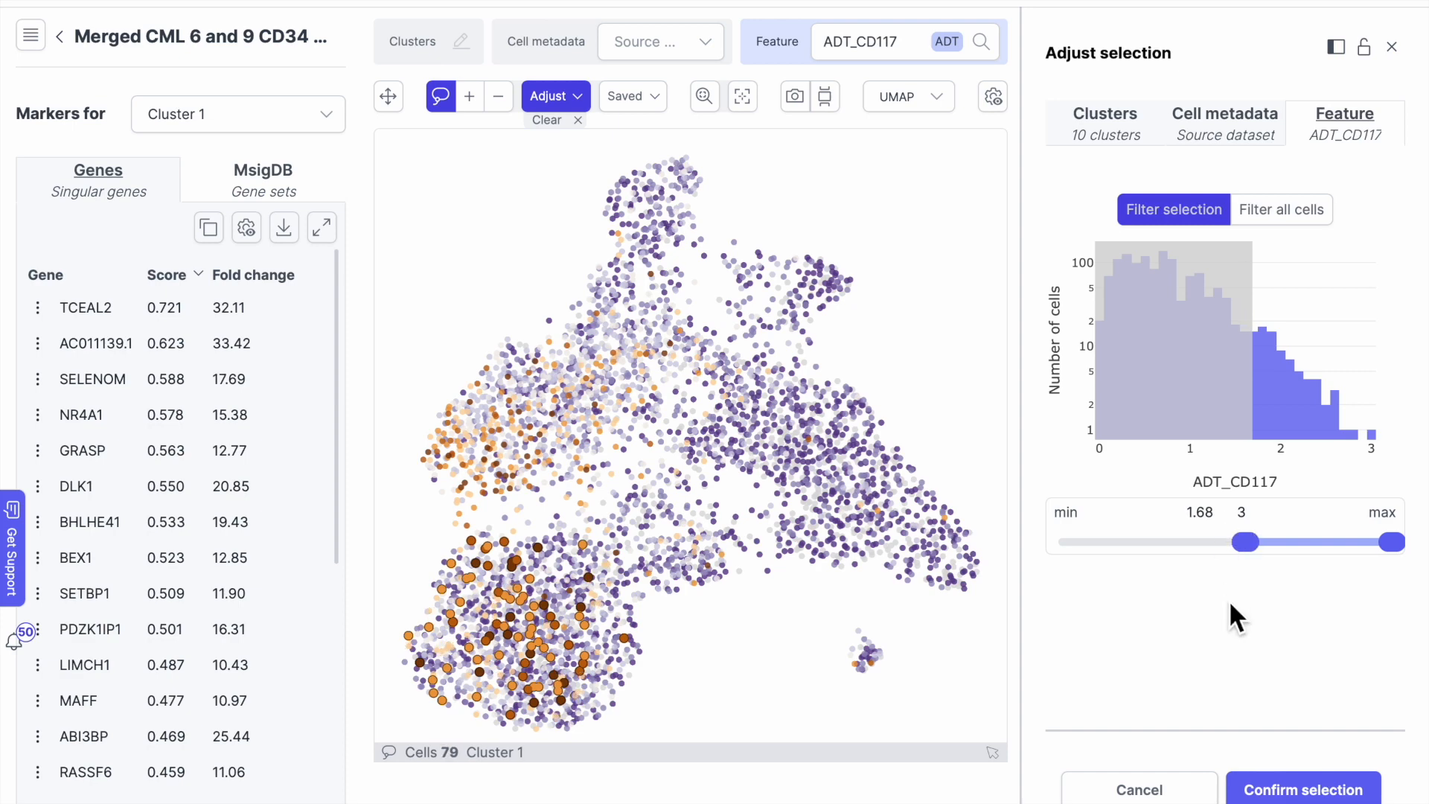
click(1282, 789)
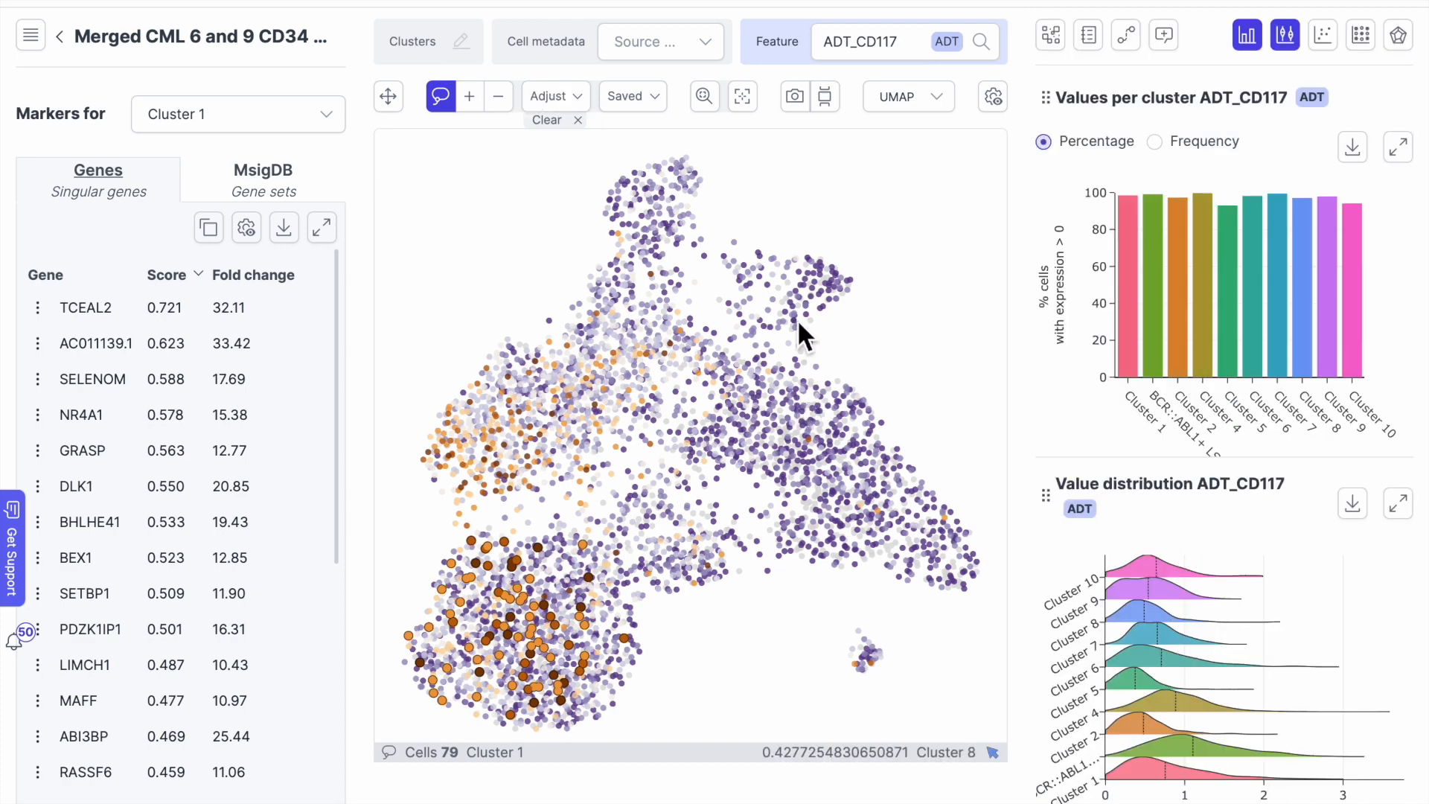
- Save the filtered high-expression cells as "CD117+ Cluster 1" and clear the selection
click(637, 99)
text(CD)
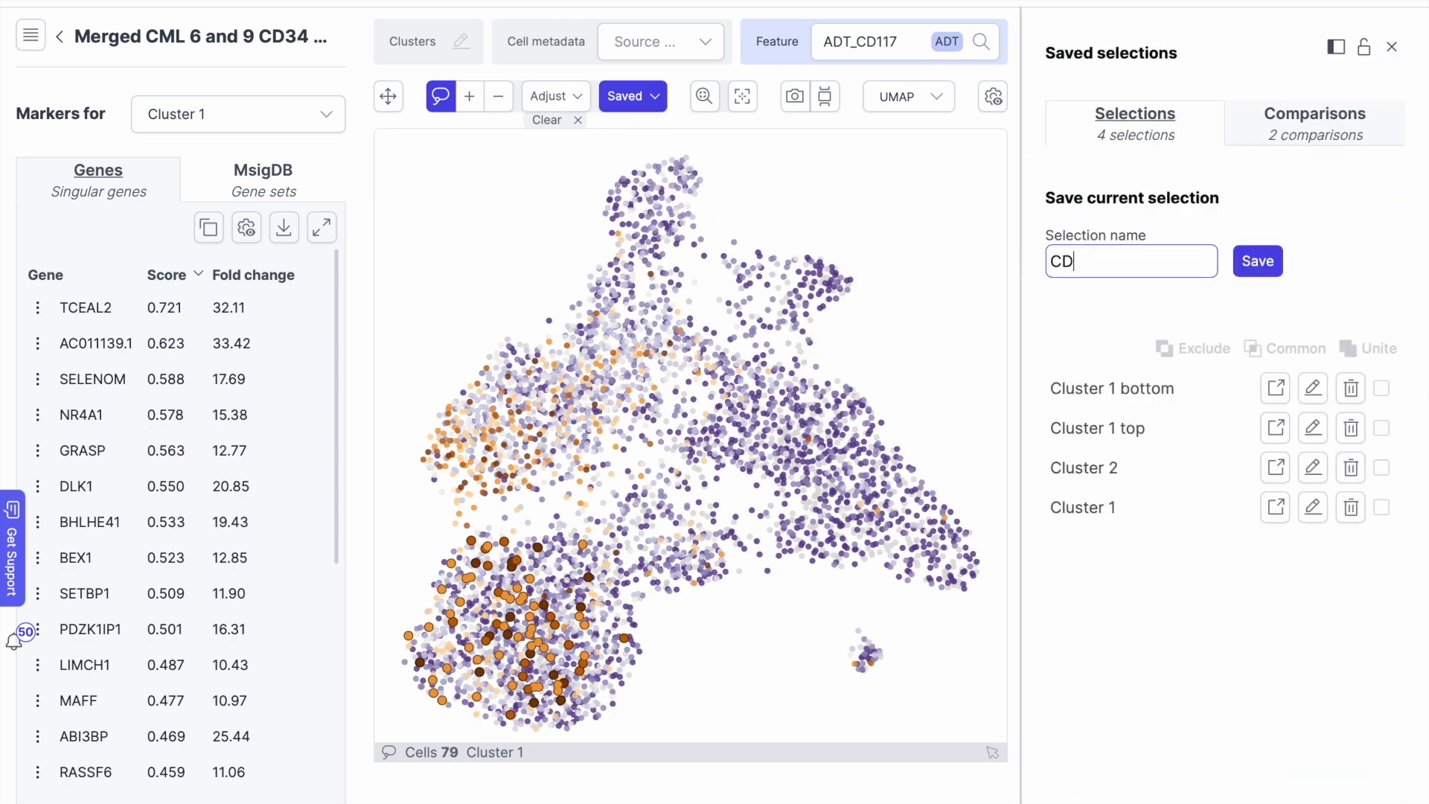
text(117 Cluster 1)
click(1098, 262)
text(+)
click(1249, 266)
click(547, 121)
- Lasso about 1140 cells around Cluster 1 again, exclude Cluster 6, and include all Cluster 1 cells
mouse_move(436, 550)
mouse_down()
mouse_move(476, 713)
mouse_move(435, 547)
mouse_up()
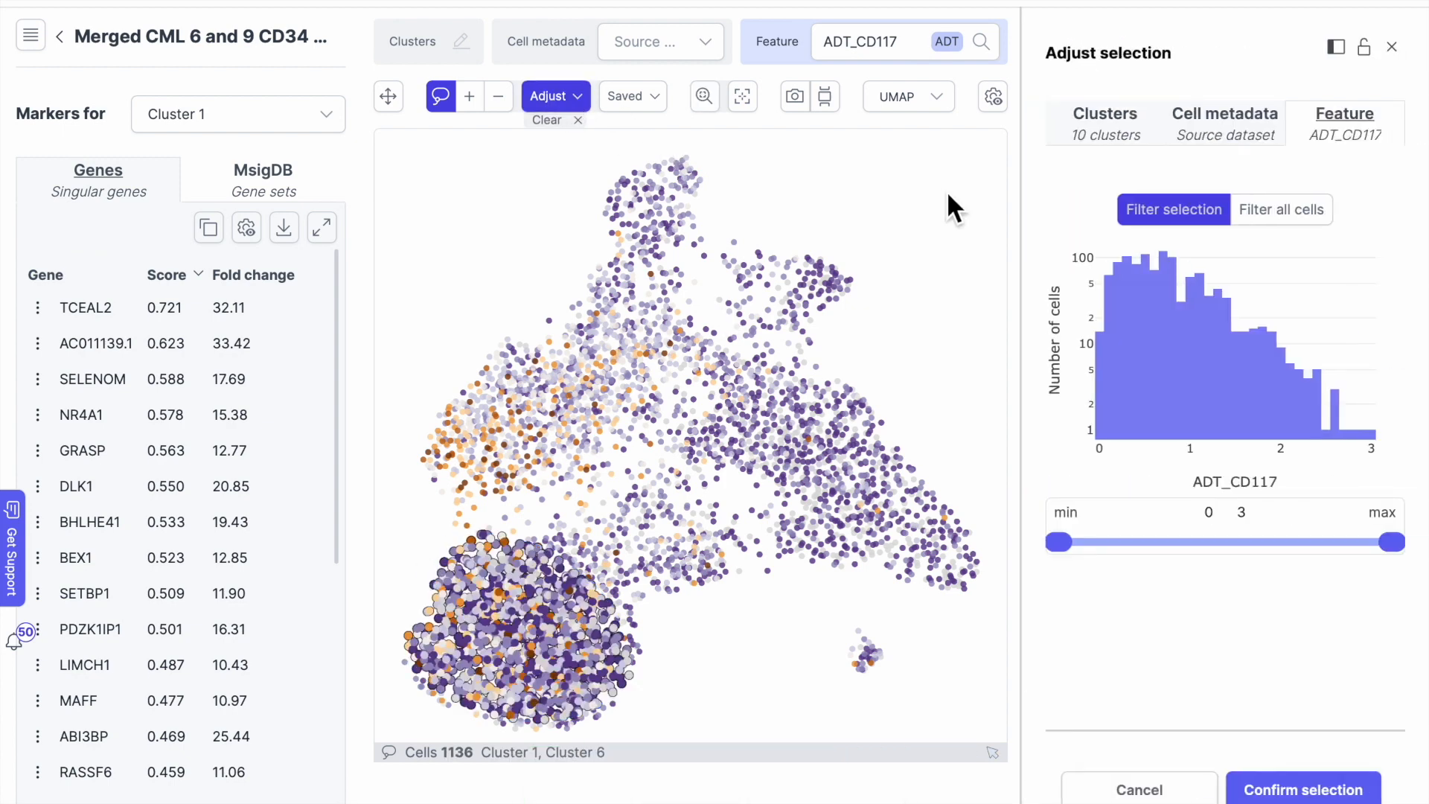
click(1092, 311)
click(1115, 239)
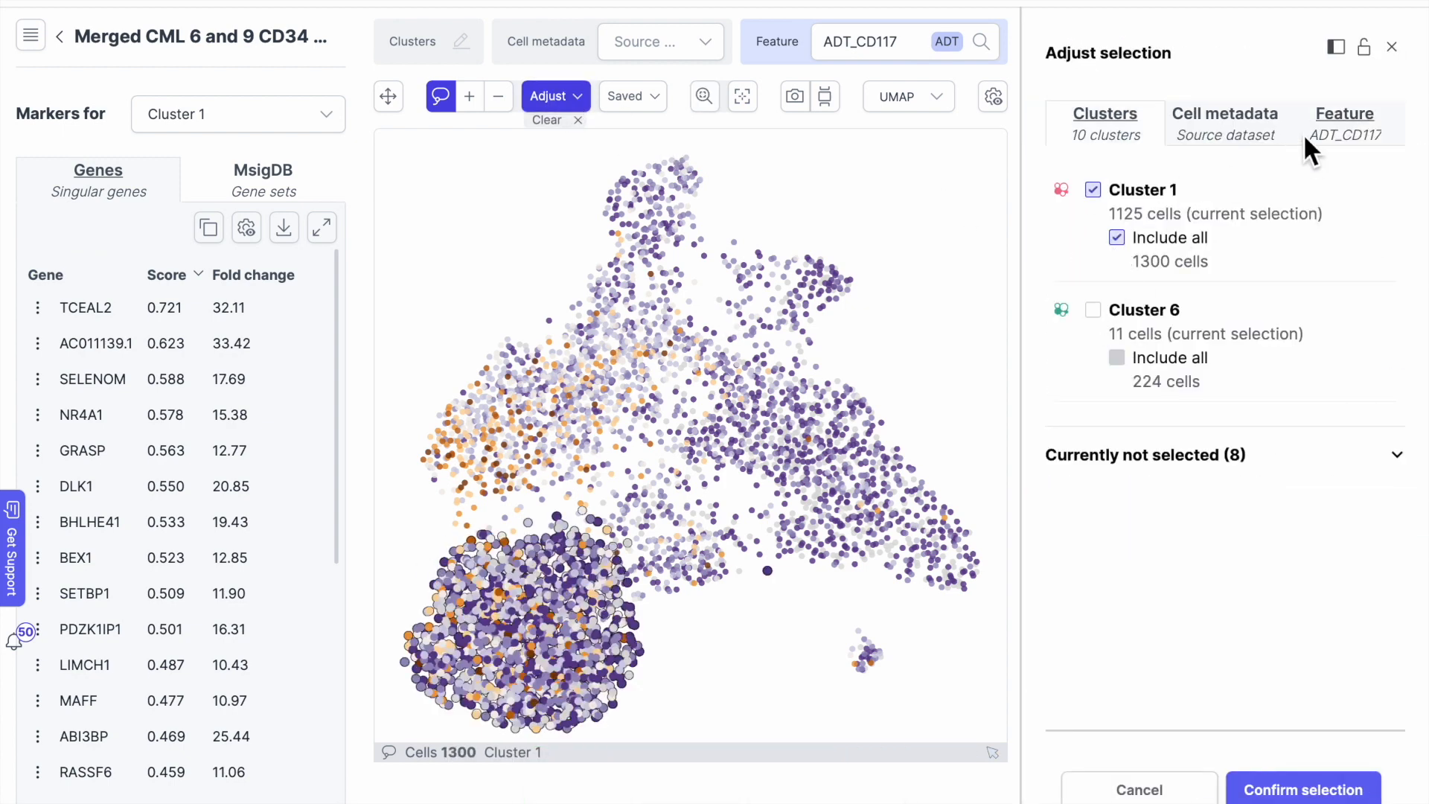
- Filter the Cluster 1 selection by the ADT_CD117 feature to values from 0 to 0.62
click(1337, 118)
drag(1390, 542, 1130, 542)
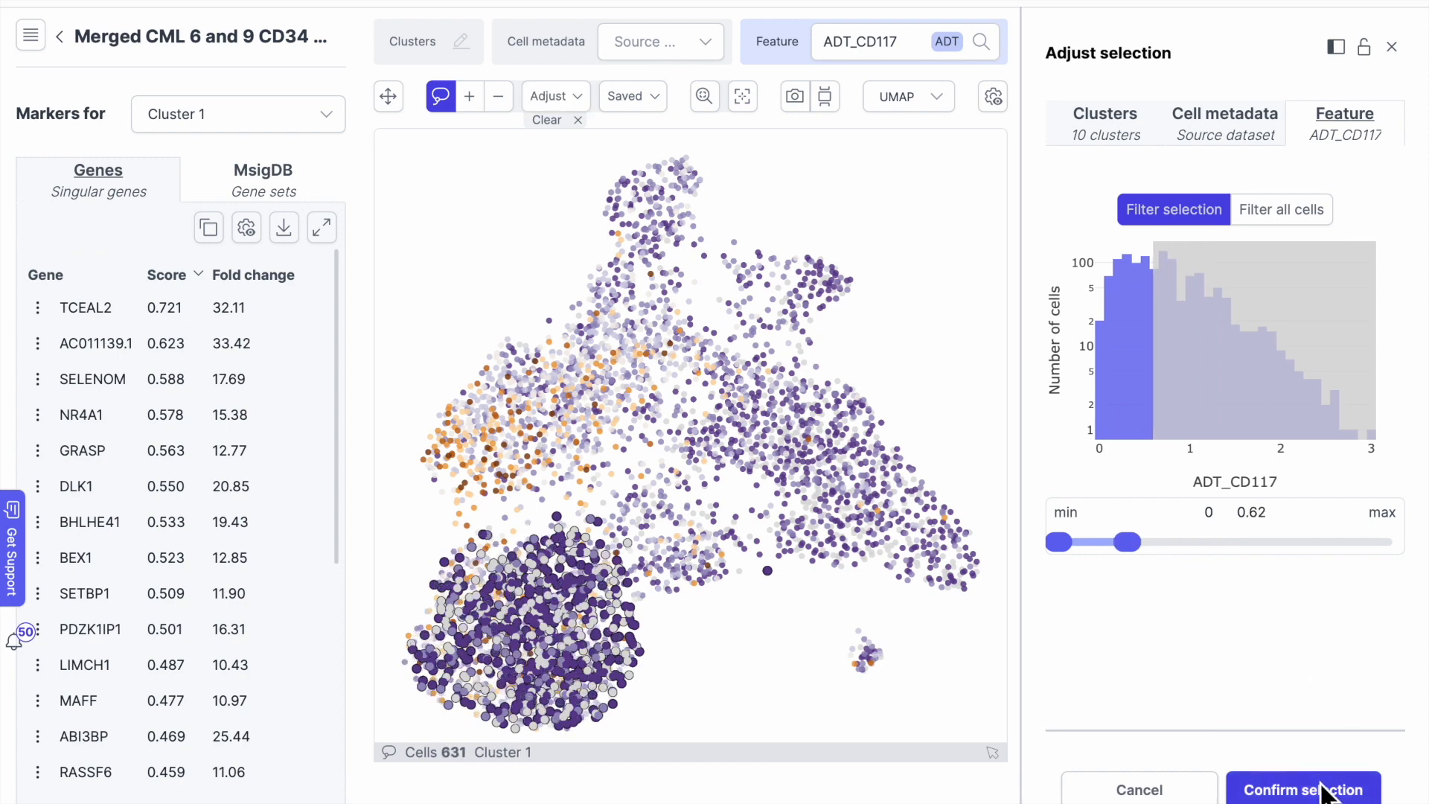
click(1327, 787)
- Save the low-expression cells as "CD117- Cluster 1" and clear the selection from the plot
click(622, 97)
click(1083, 261)
text(CD1117- Cluster 1)
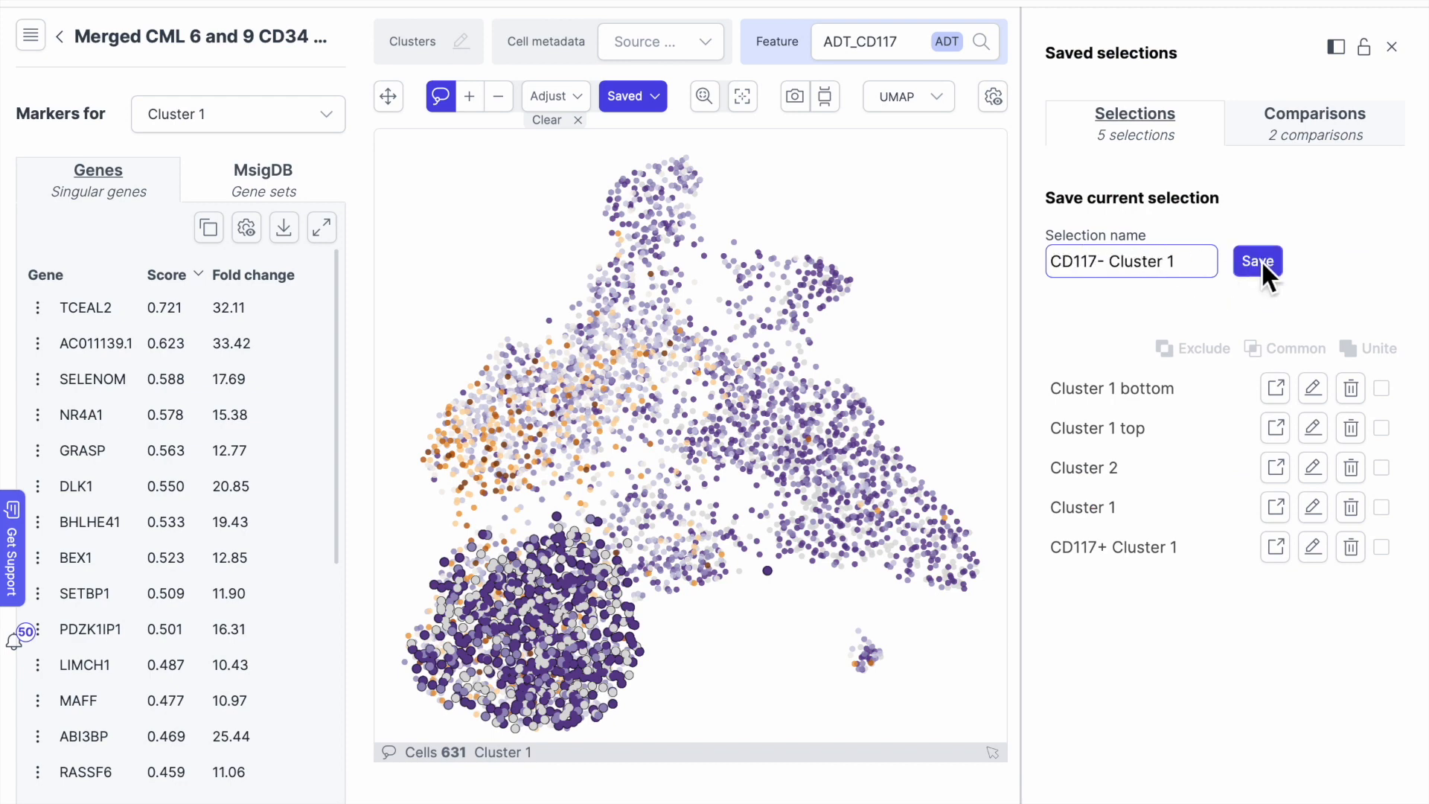
click(1258, 262)
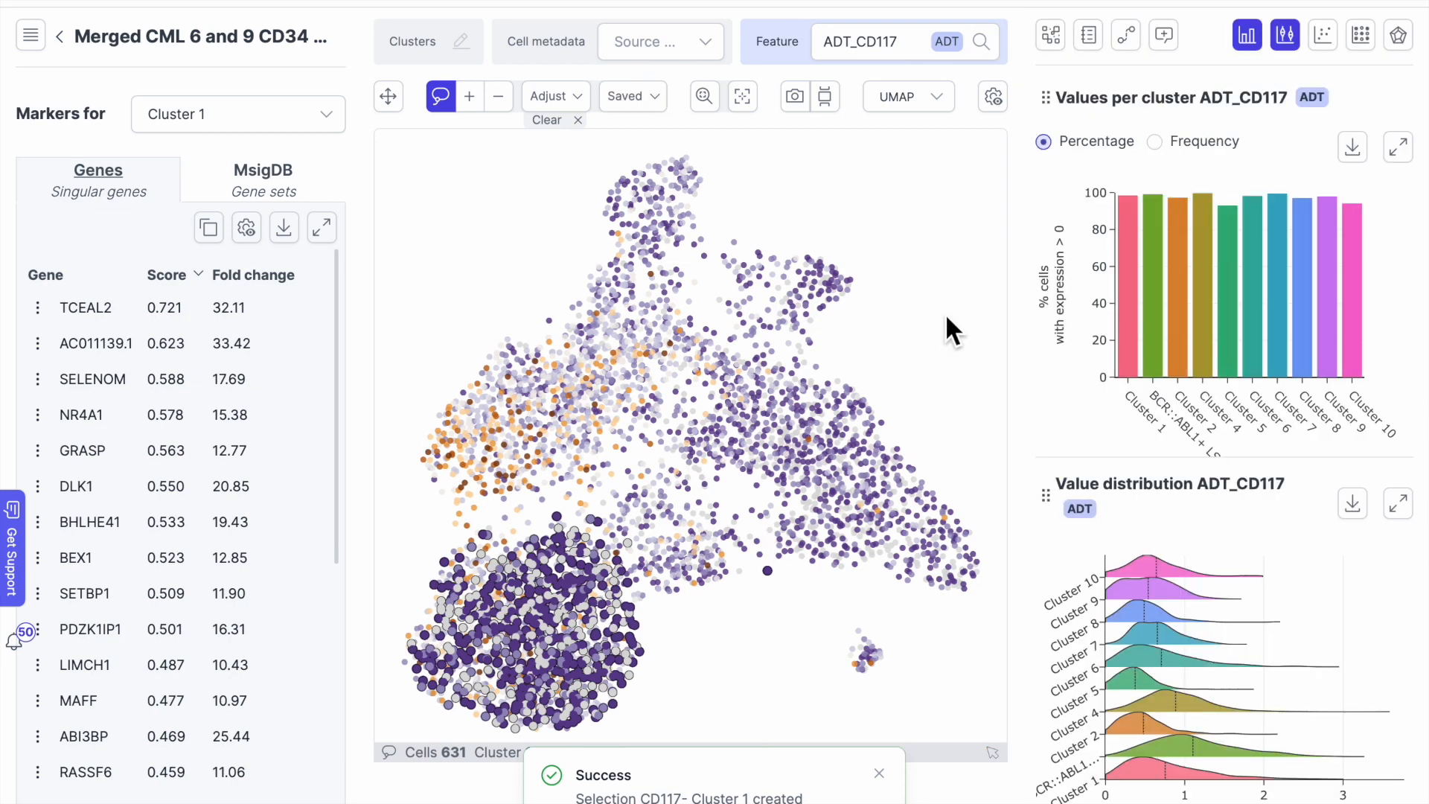
click(945, 314)
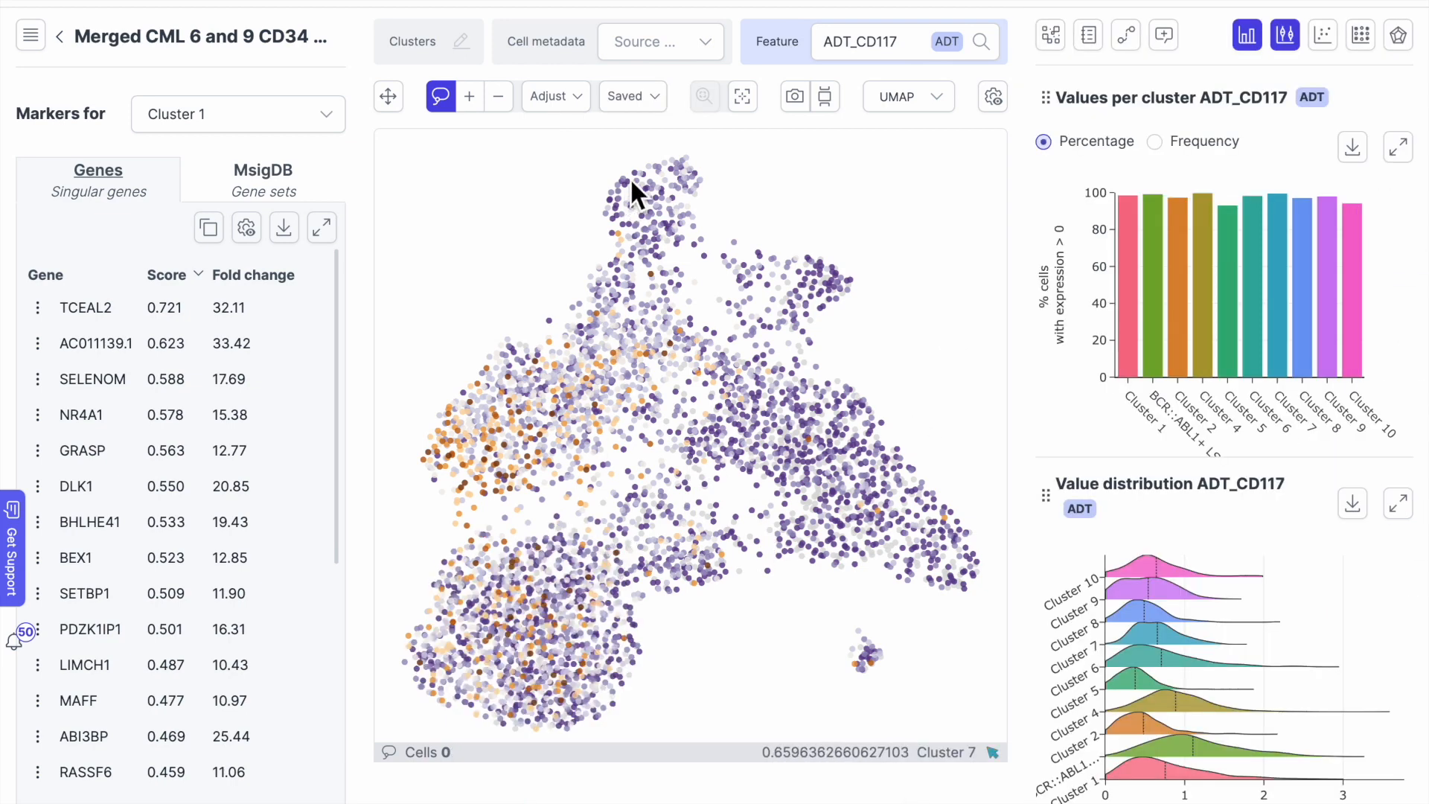
- Colour the UMAP by source dataset and lasso about 1125 cells around Cluster 1
click(662, 32)
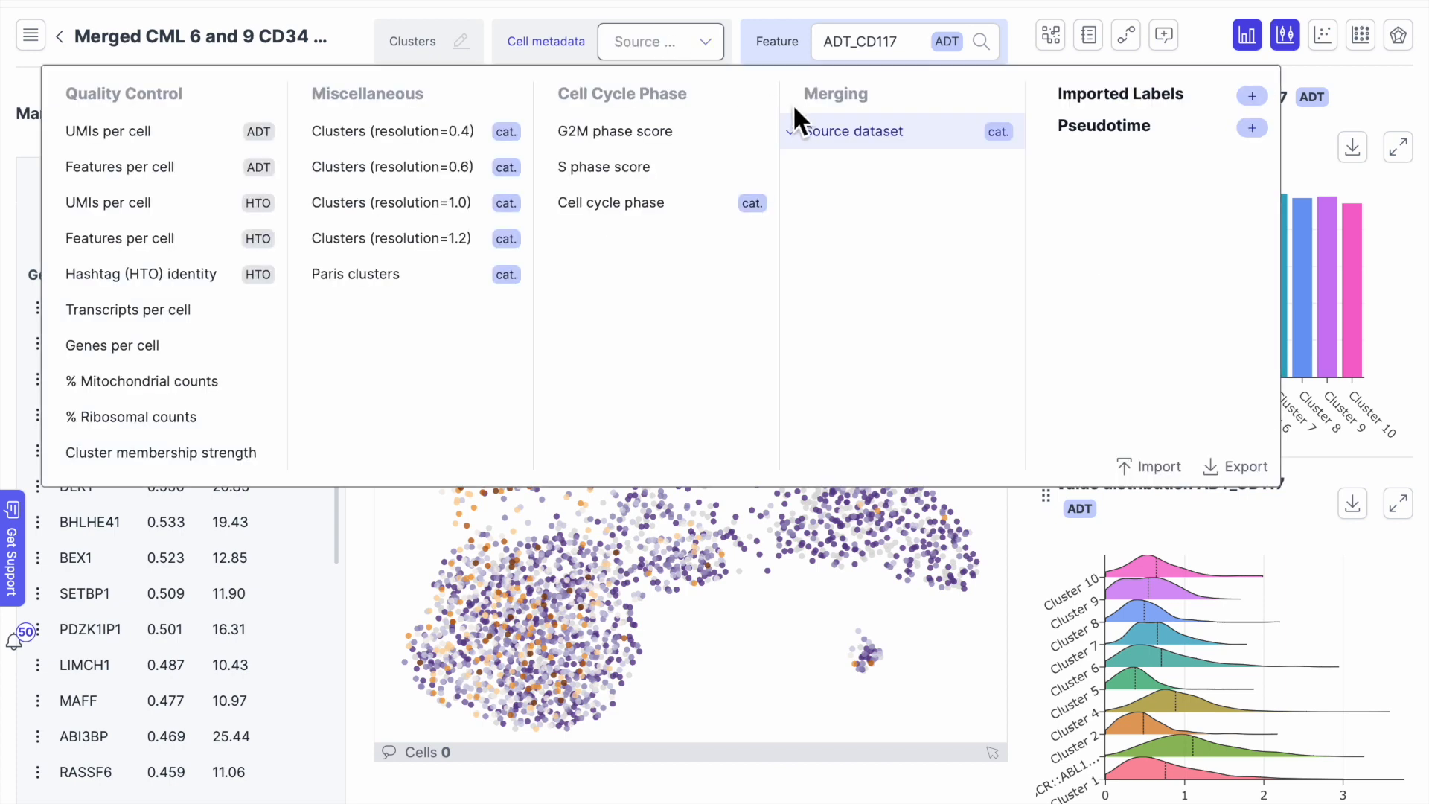
click(824, 132)
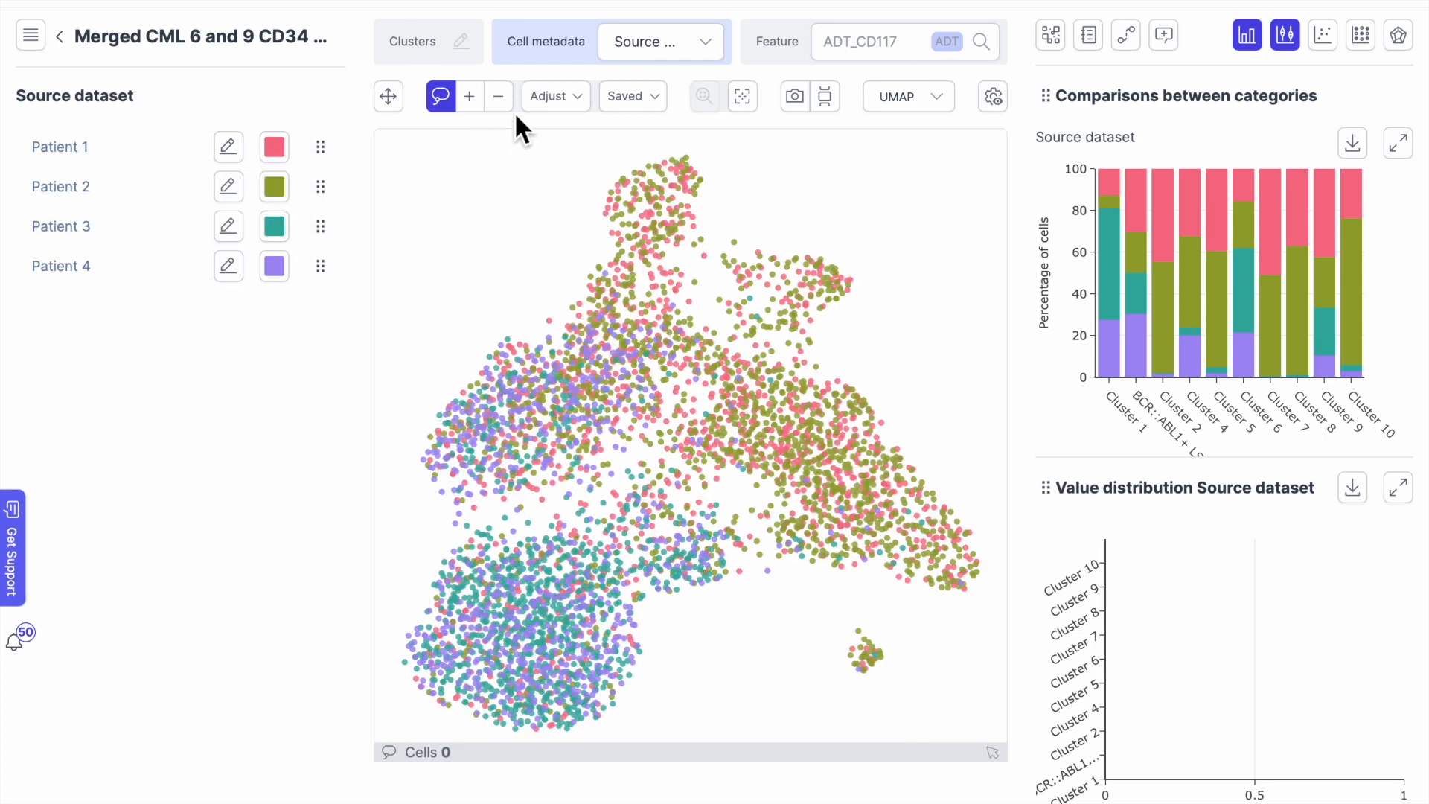
mouse_move(454, 543)
mouse_down()
mouse_move(442, 696)
mouse_move(597, 584)
mouse_move(432, 551)
mouse_up()
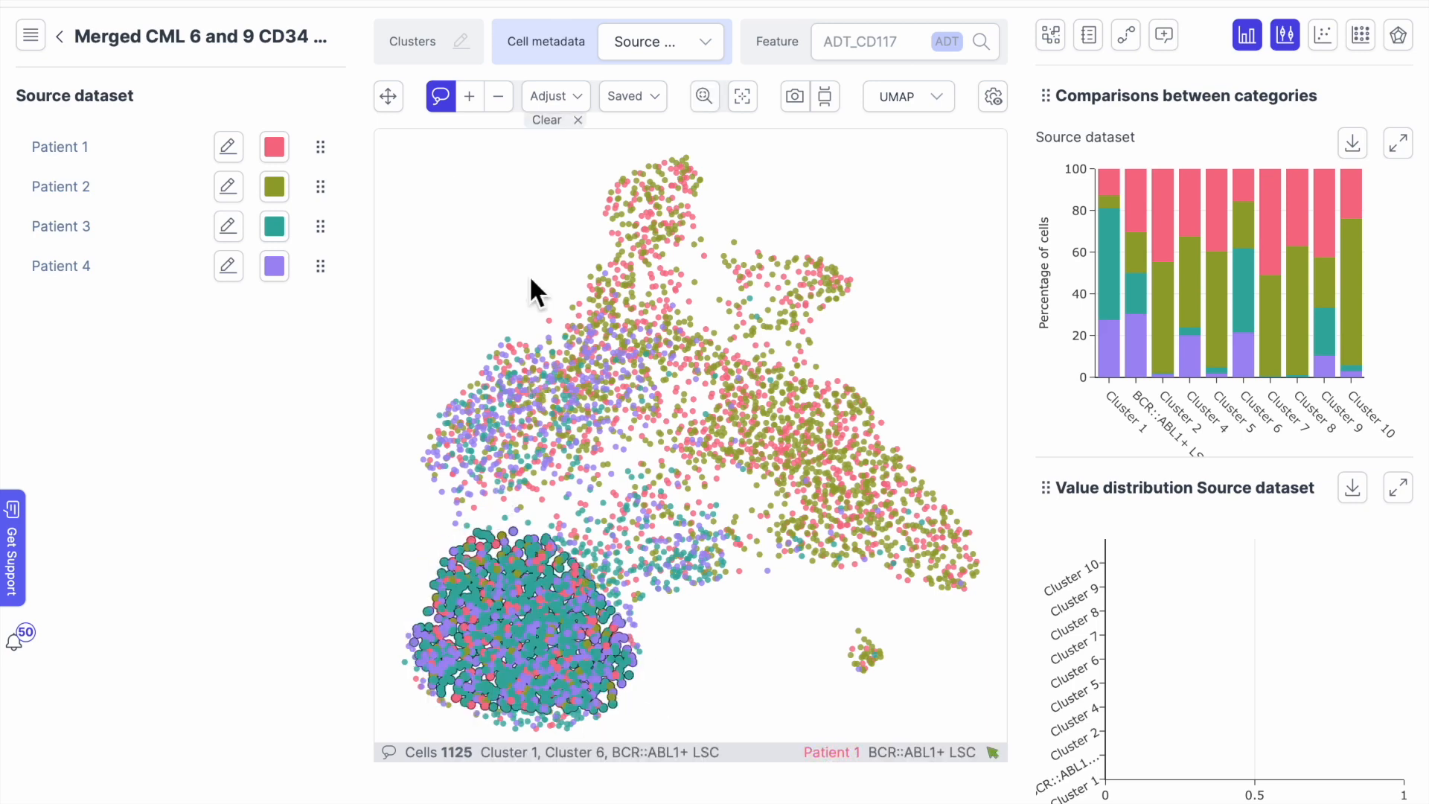
- Adjust the selection to exclude Cluster 6 and BCR::ABL1+ LSC and include all Cluster 1 cells
click(557, 96)
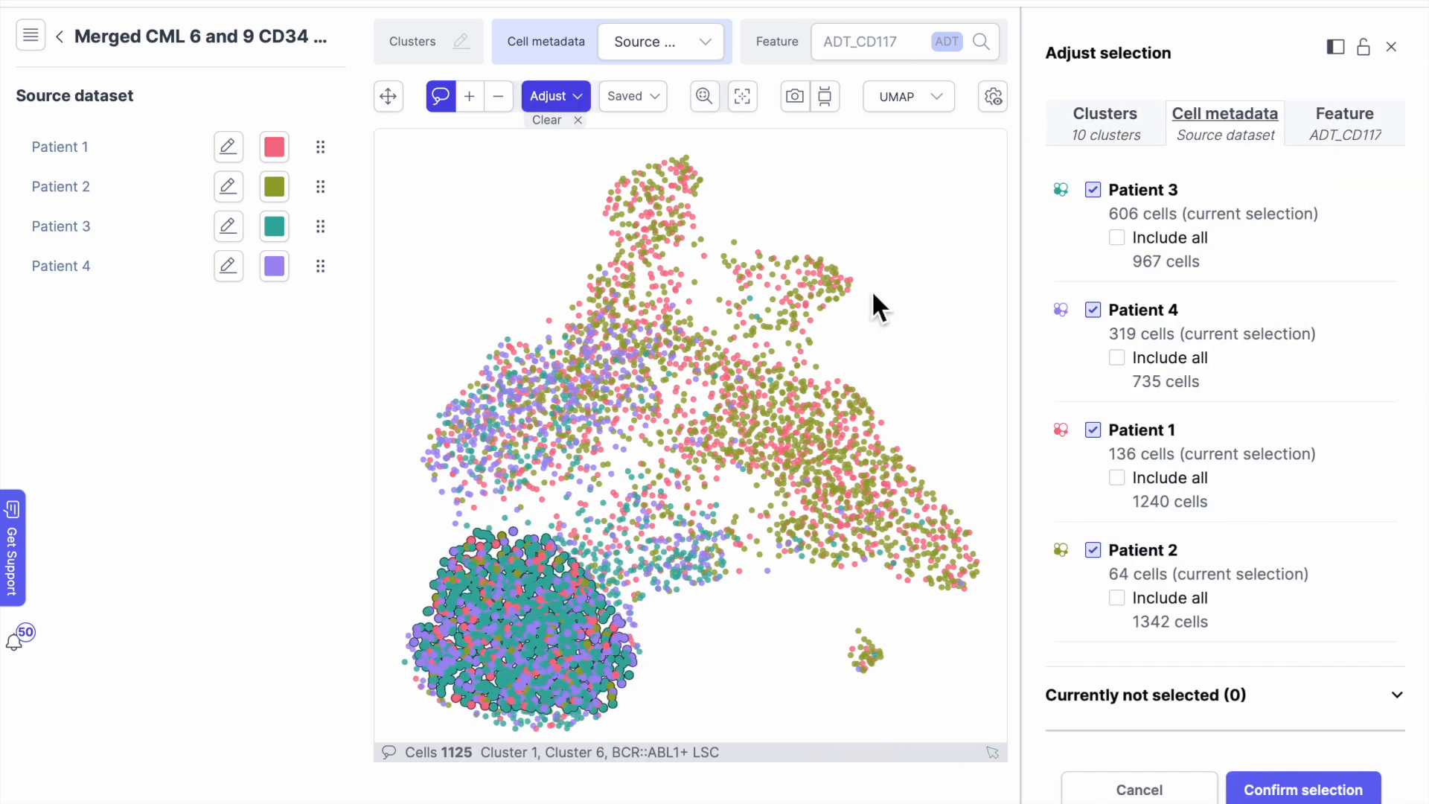
click(1101, 124)
click(1093, 310)
click(1097, 430)
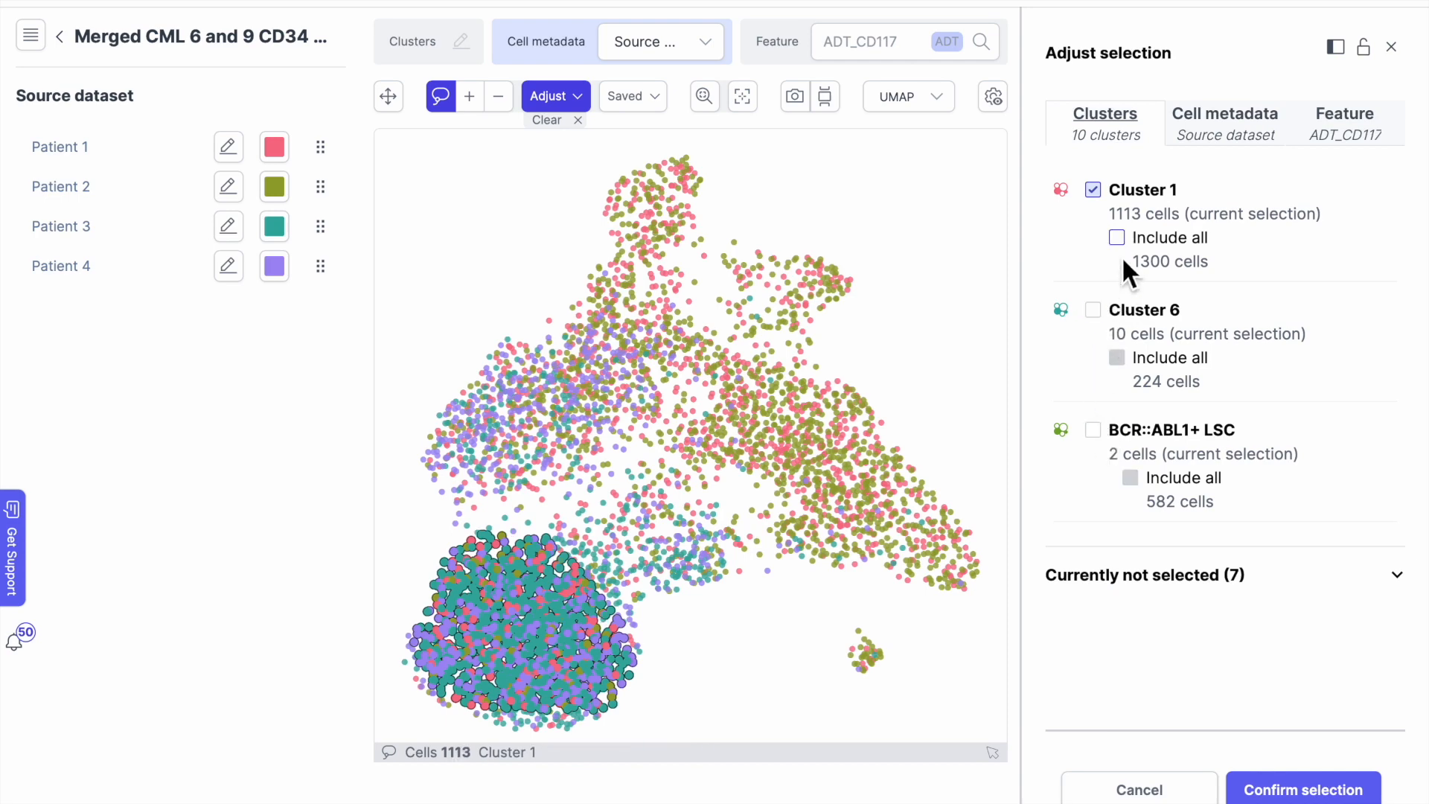
click(1125, 239)
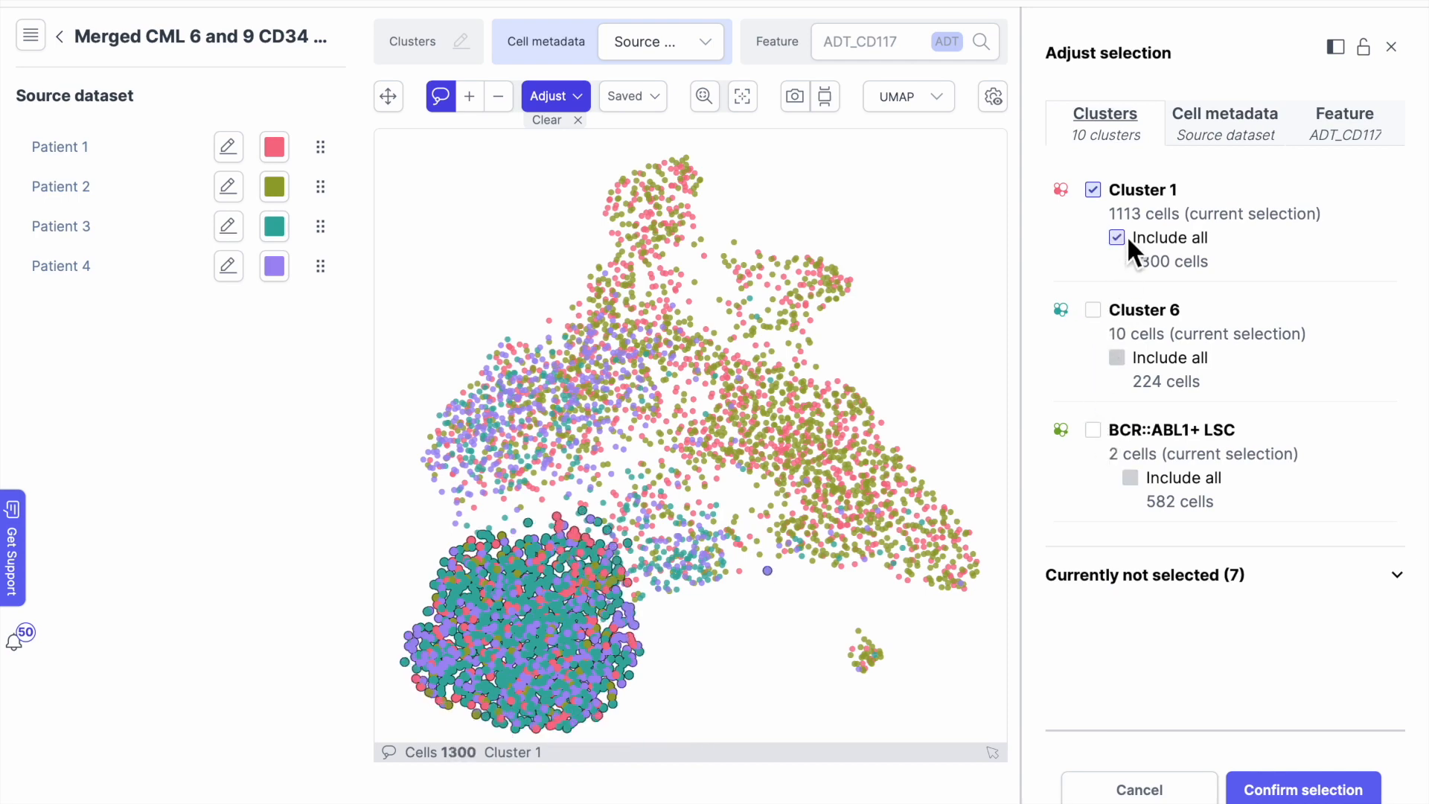
click(1291, 791)
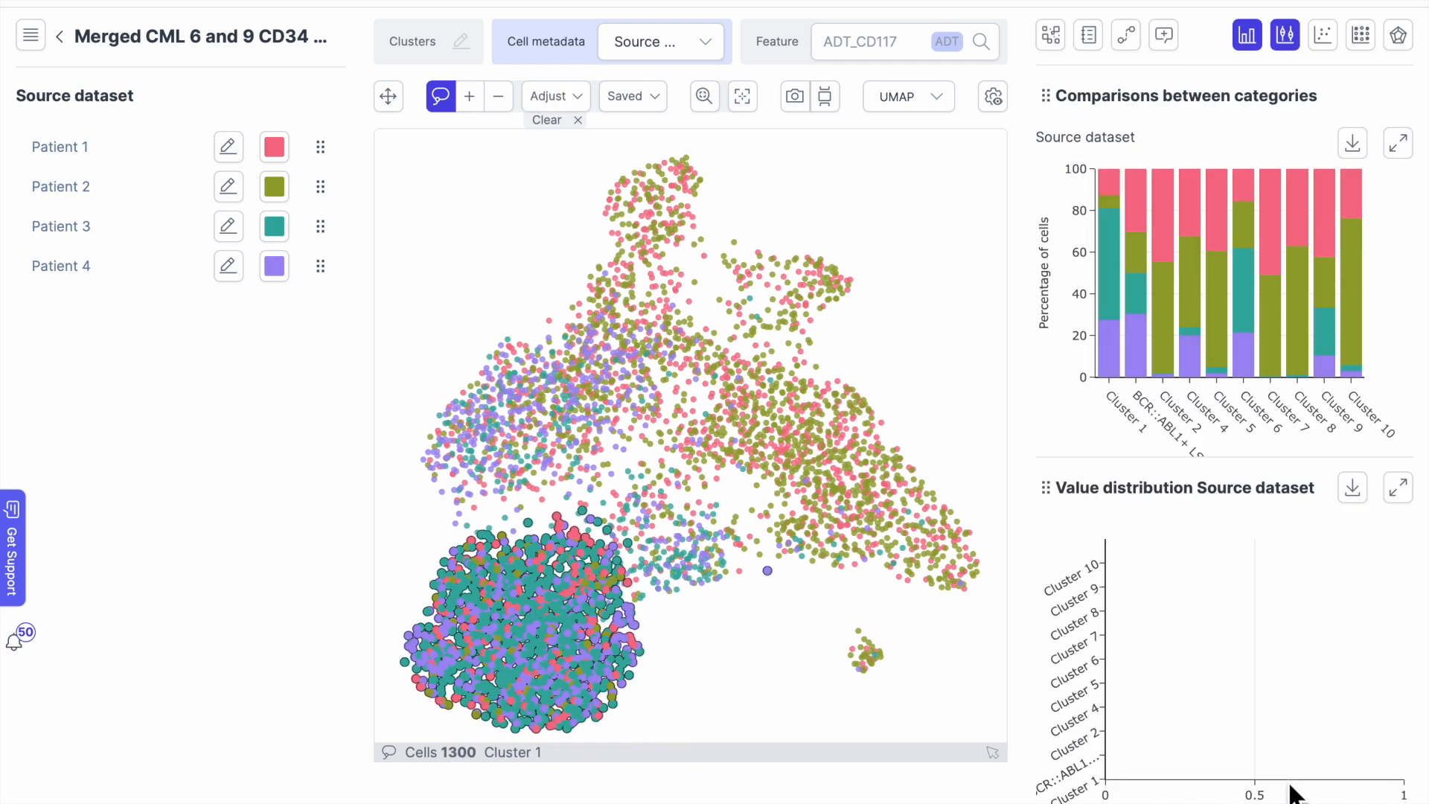
- Restrict the Cluster 1 selection to Patient 3 by excluding Patients 4, 1 and 2 in the source dataset metadata
click(566, 103)
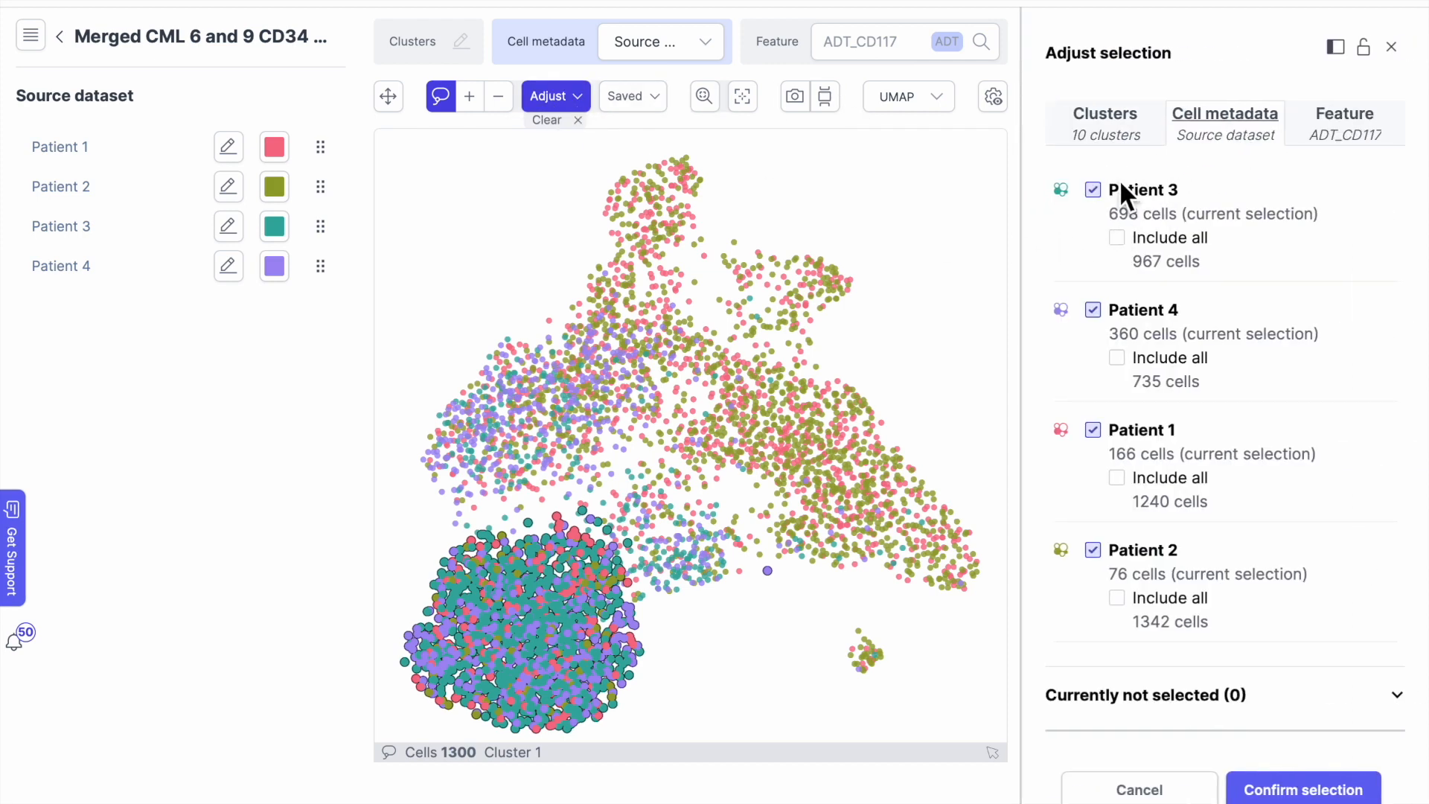
click(1094, 309)
click(1092, 429)
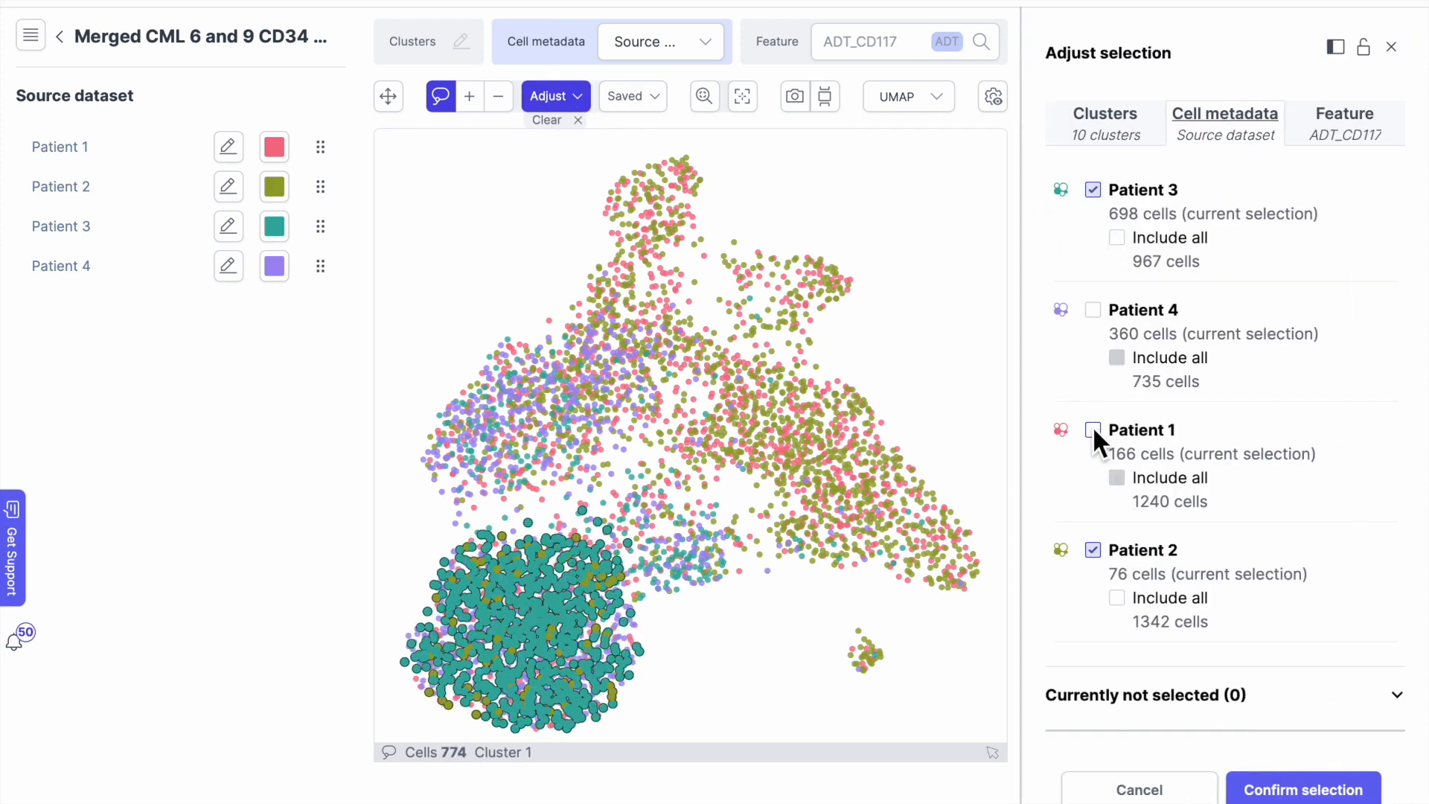
click(1092, 549)
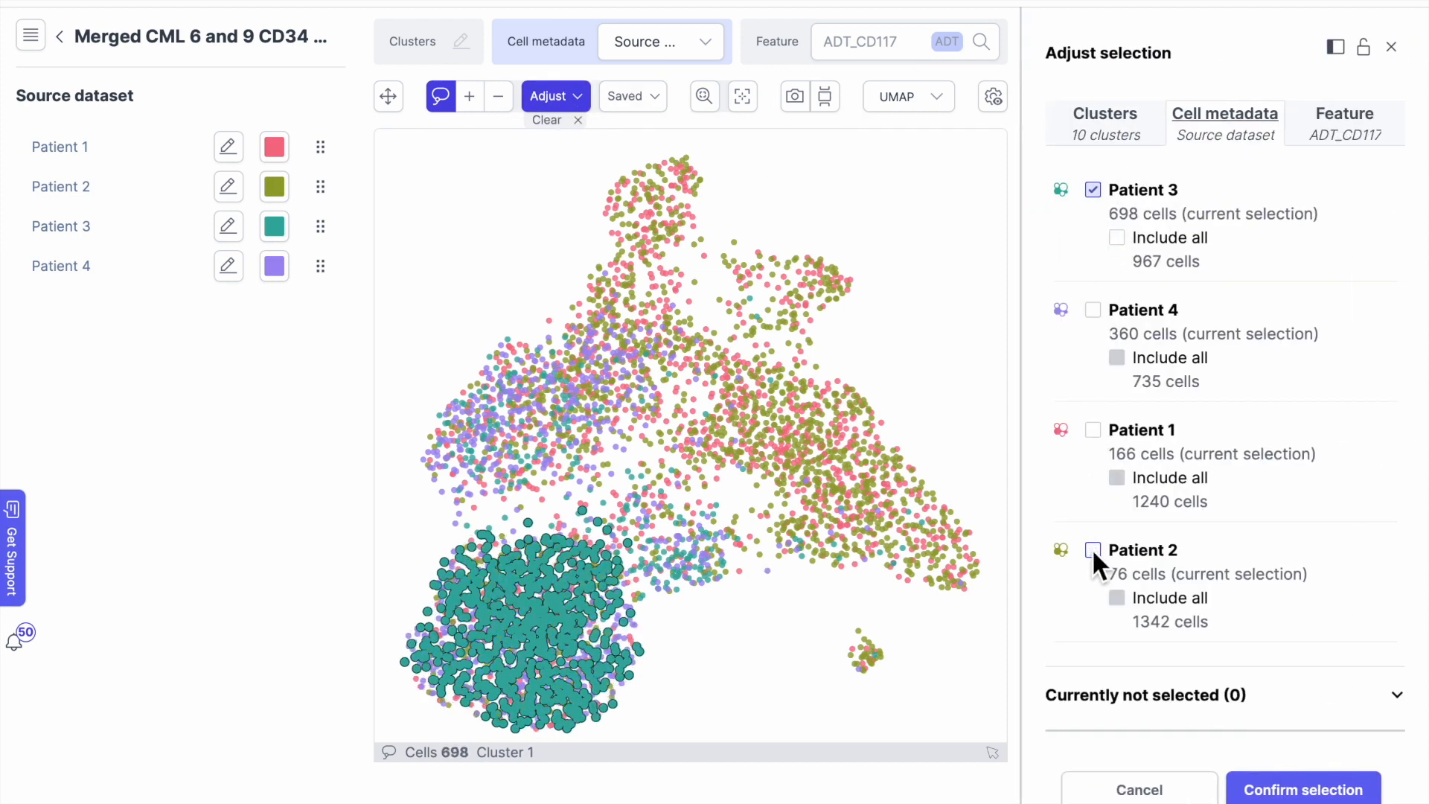
click(1274, 795)
- Save the Patient 3 cells as "Cluster 1 Pt3" and clear the selection from the plot
click(629, 96)
click(1130, 262)
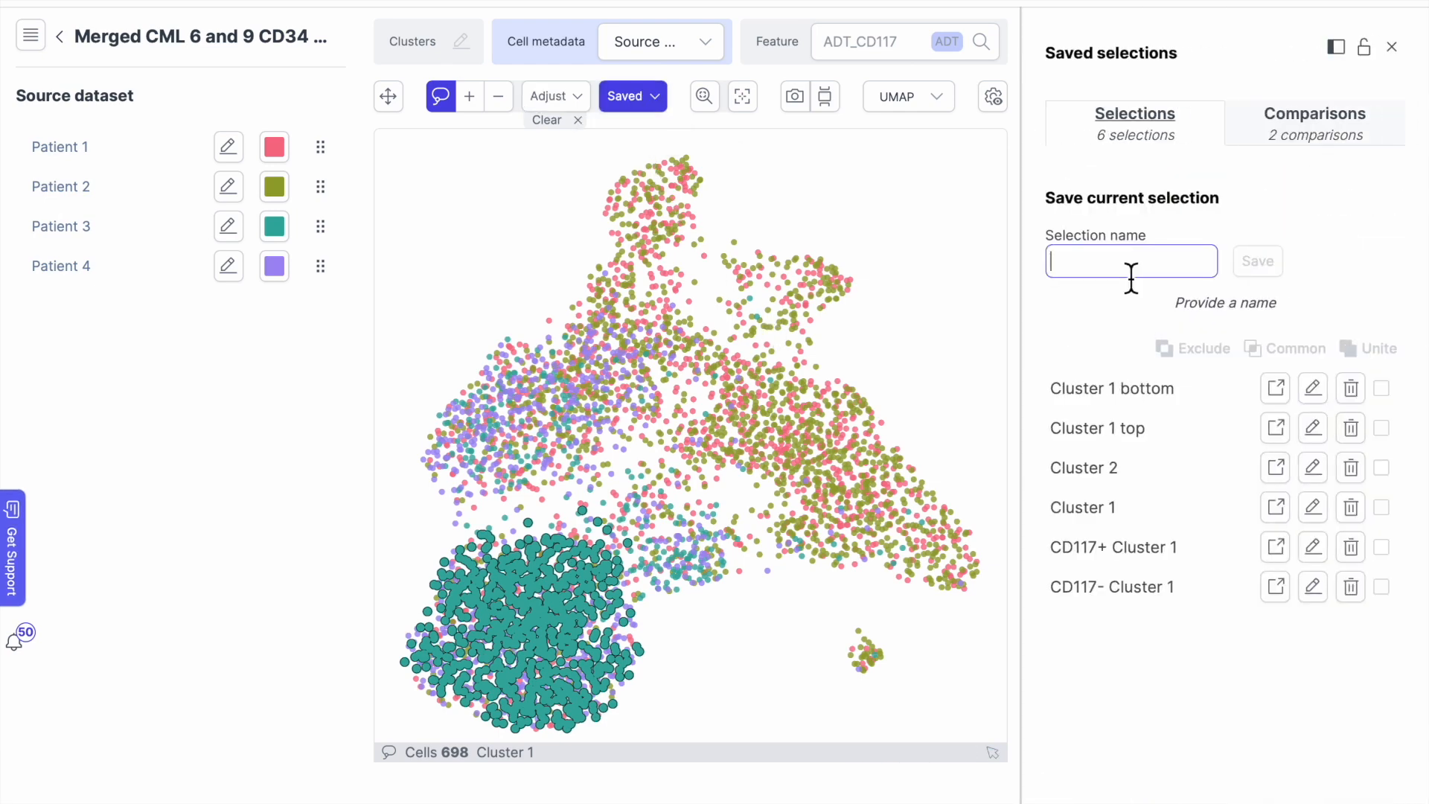
text(Cluster 1 Pt)
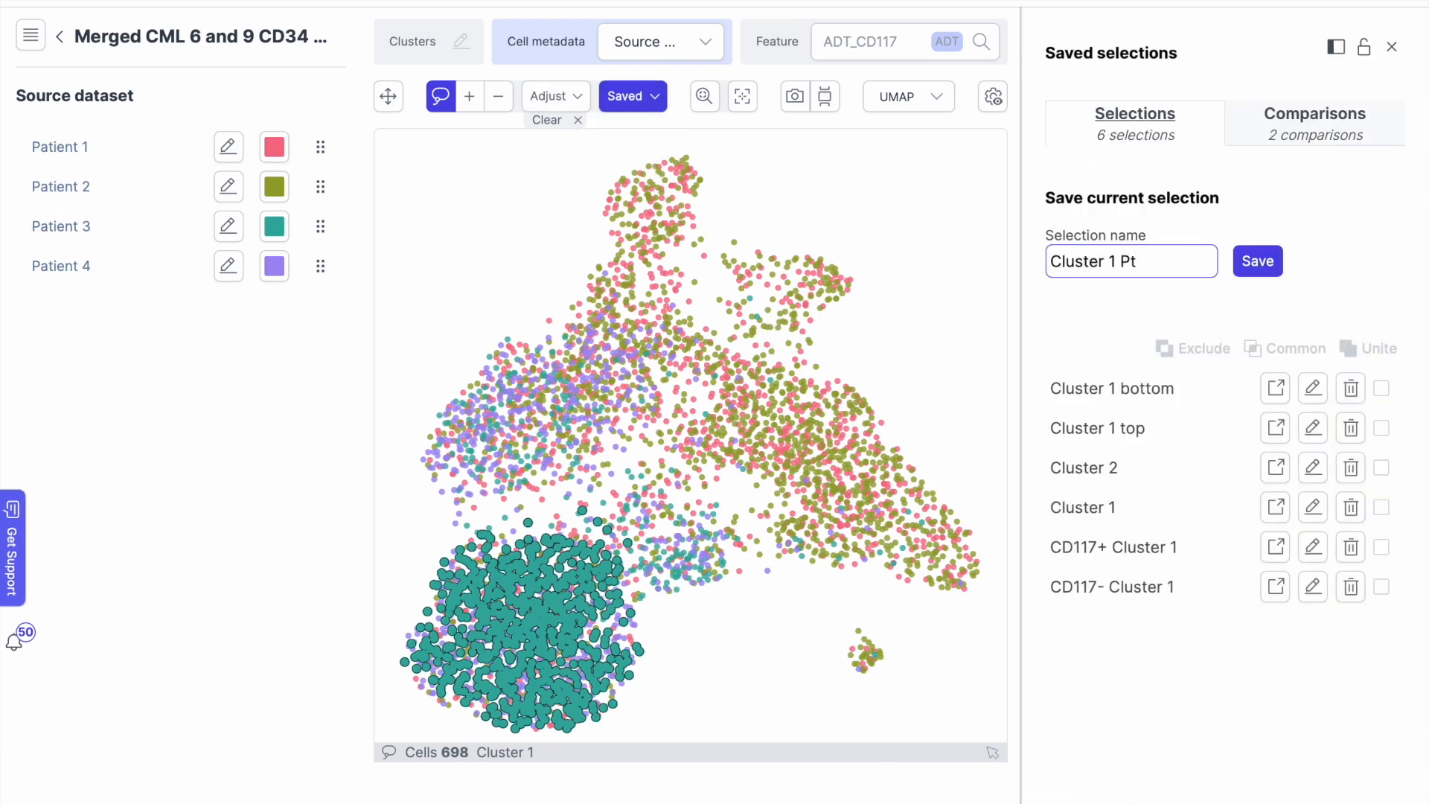
click(1258, 260)
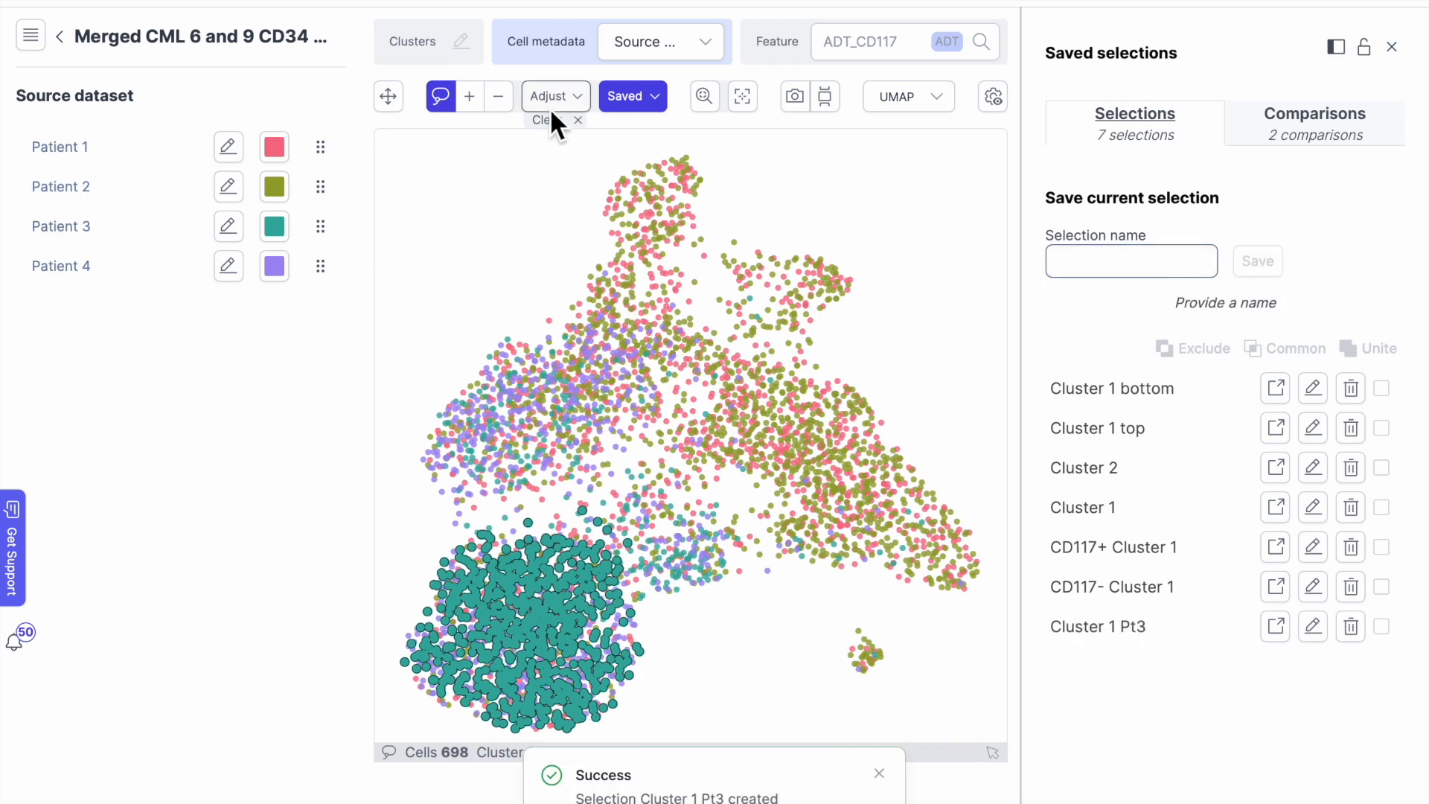
click(549, 118)
- Lasso about 1050 cells around Cluster 1 again, include all Cluster 1 cells and exclude Cluster 6
mouse_move(472, 540)
mouse_down()
mouse_move(491, 728)
mouse_move(407, 562)
mouse_move(465, 542)
mouse_up()
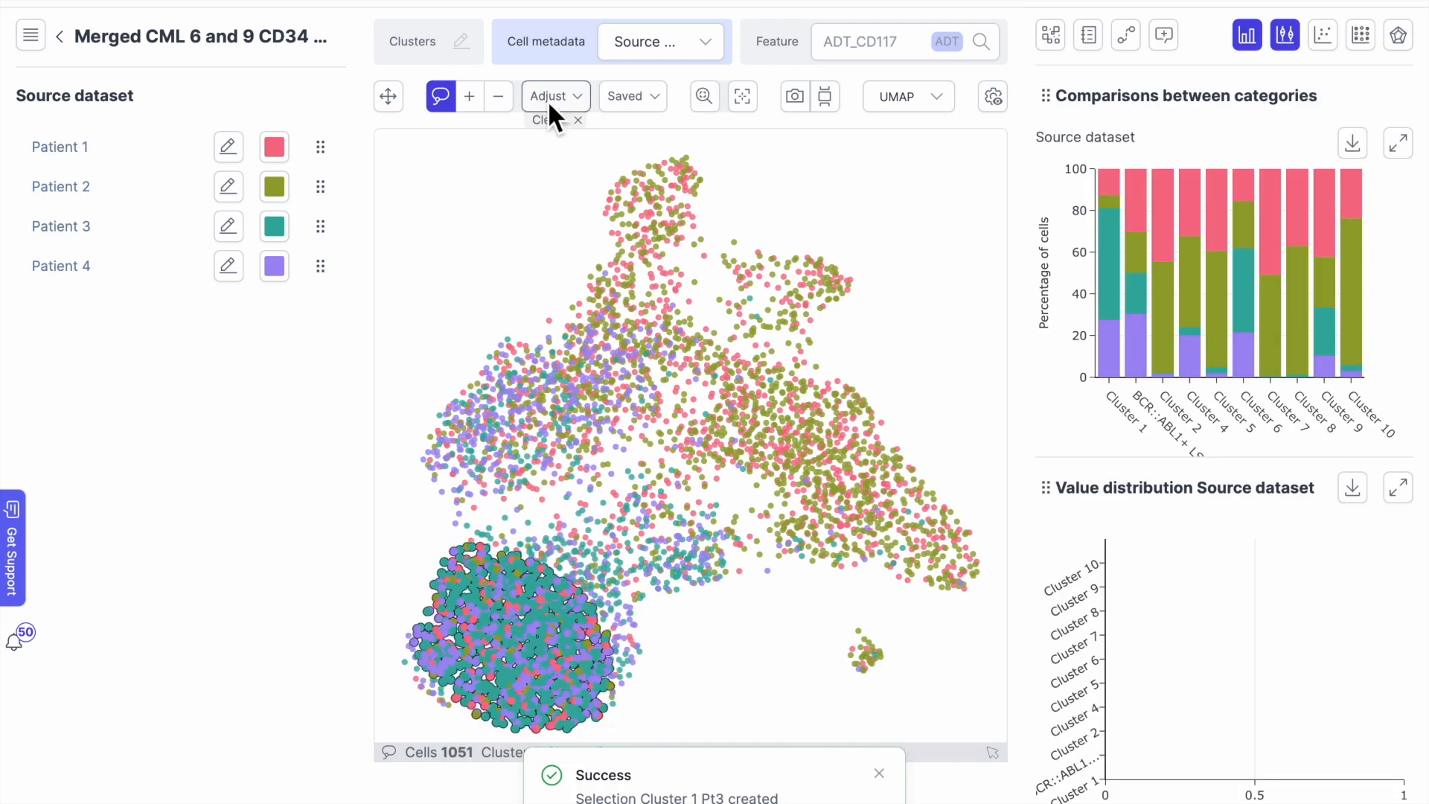
click(551, 96)
click(1104, 131)
click(1117, 237)
click(1092, 310)
- Restrict the Cluster 1 selection to Patient 4 by excluding Patients 1, 2 and 3 in the source dataset metadata
click(1236, 119)
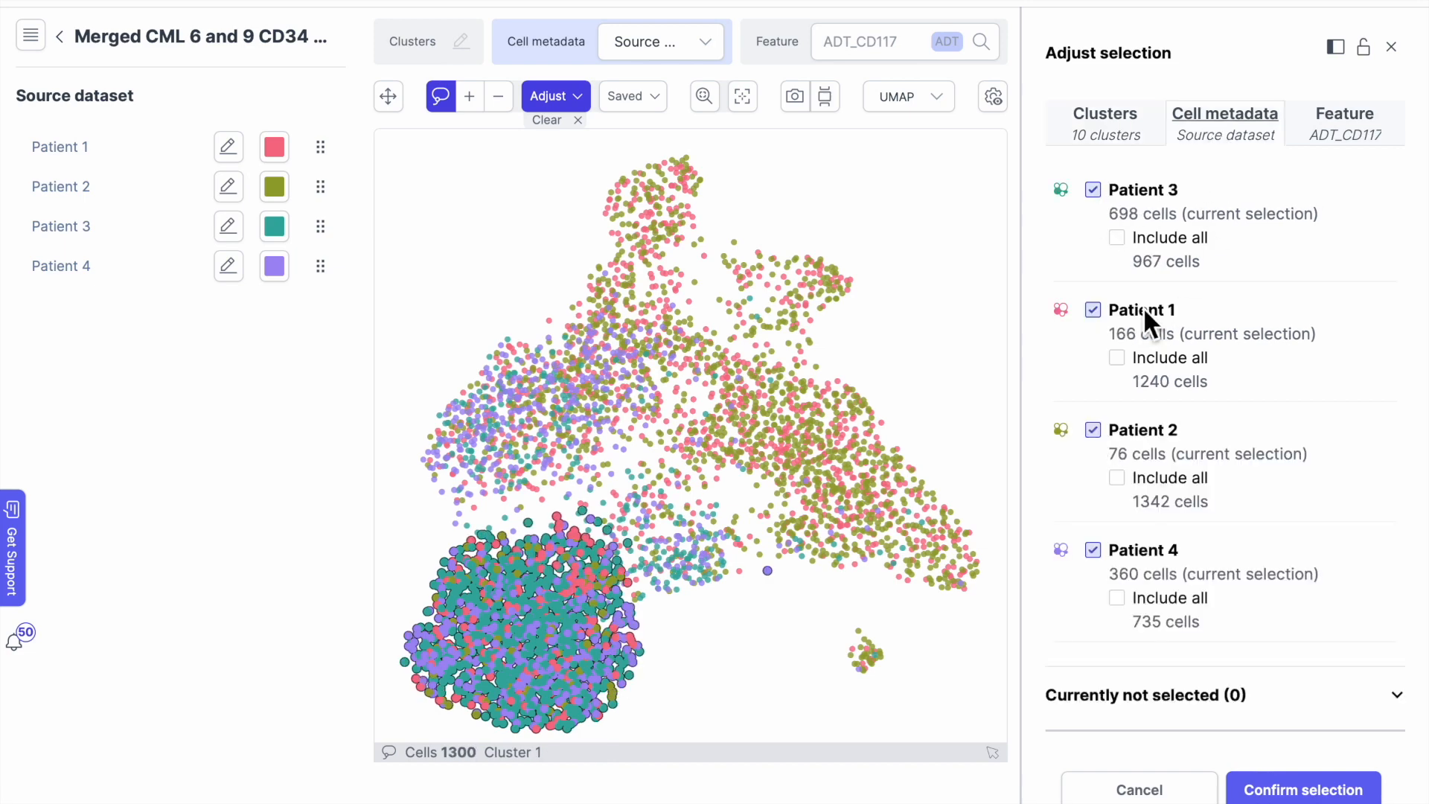
click(1093, 309)
click(1093, 429)
click(1093, 190)
click(1304, 788)
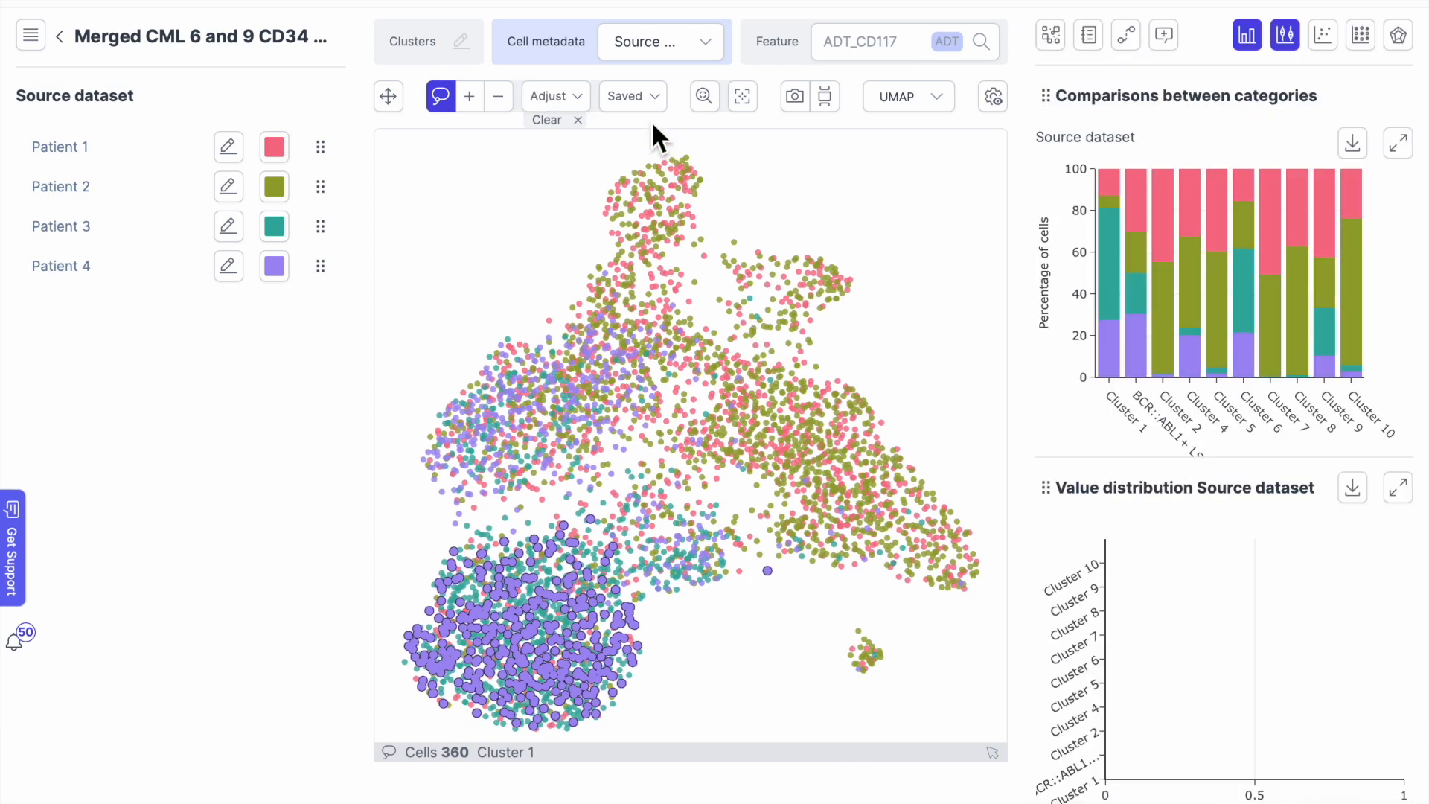
- Save the Patient 4 cells as "Cluster 1 Pt4" and display the saved Cluster 1 Pt3 and CD117- Cluster 1 selections on the plot
click(633, 96)
text(Cluster )
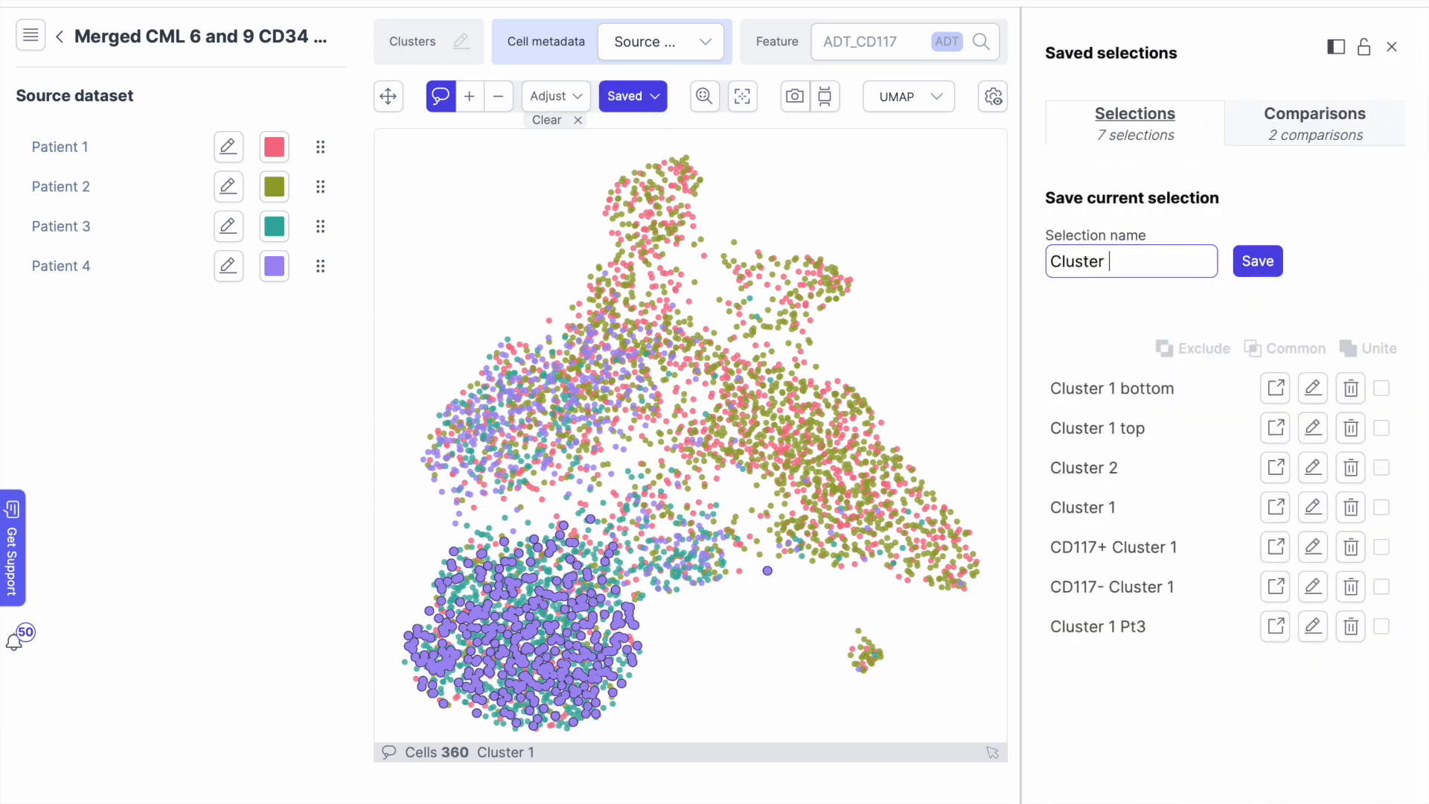
text(1 Pt4)
click(1257, 270)
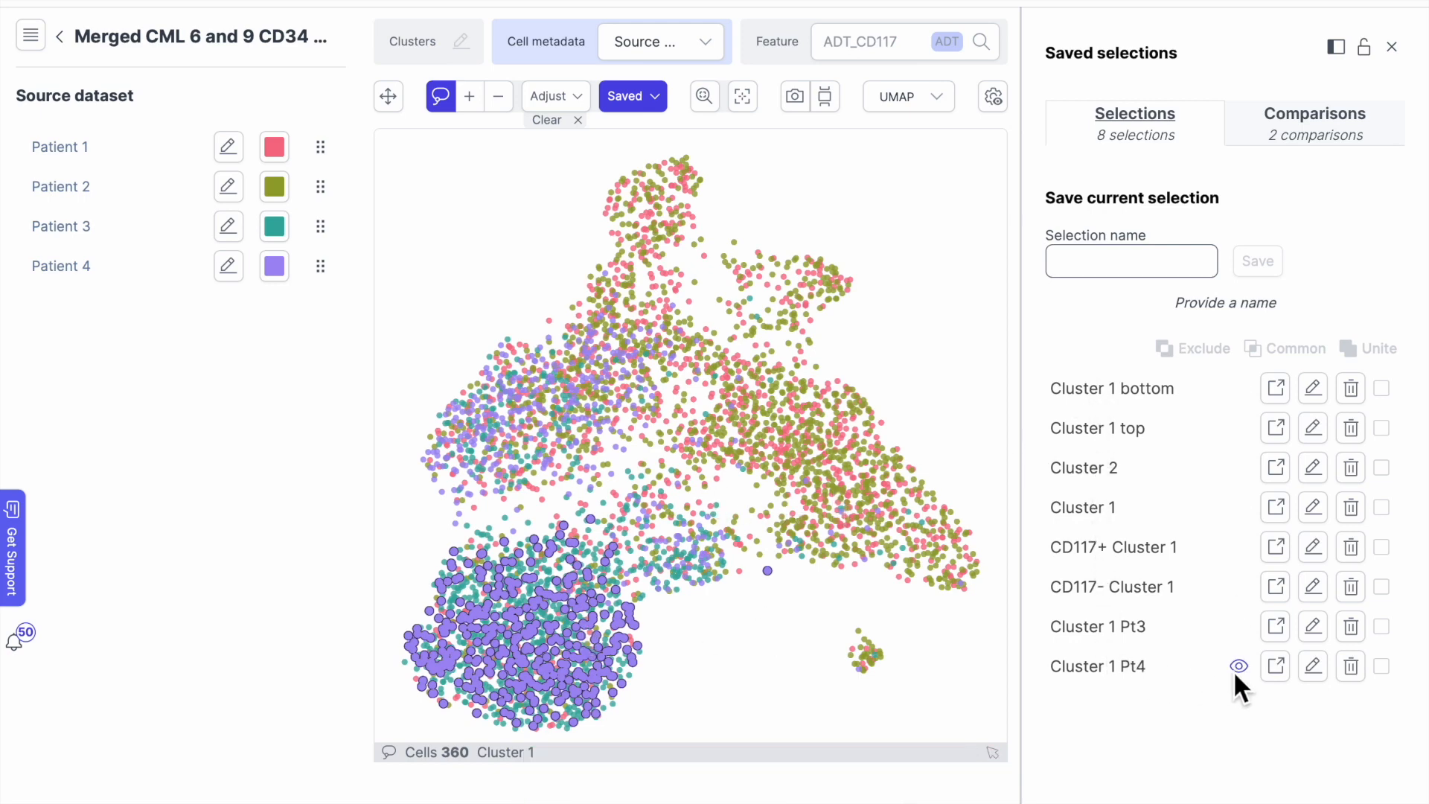
click(1240, 627)
click(1237, 585)
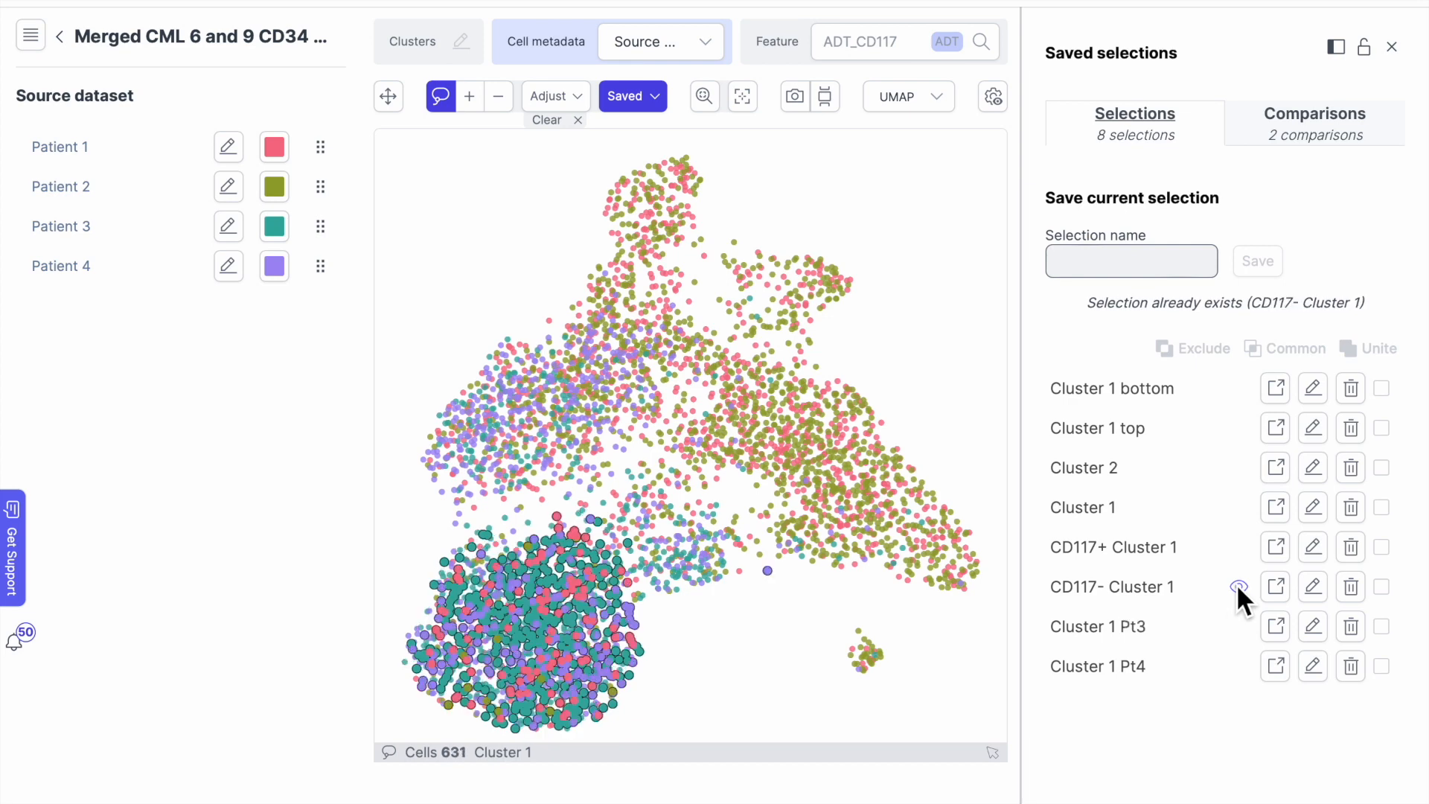
- Create a comparison between the saved selections Cluster 1 bottom and Cluster 1 top
click(1312, 130)
click(1271, 205)
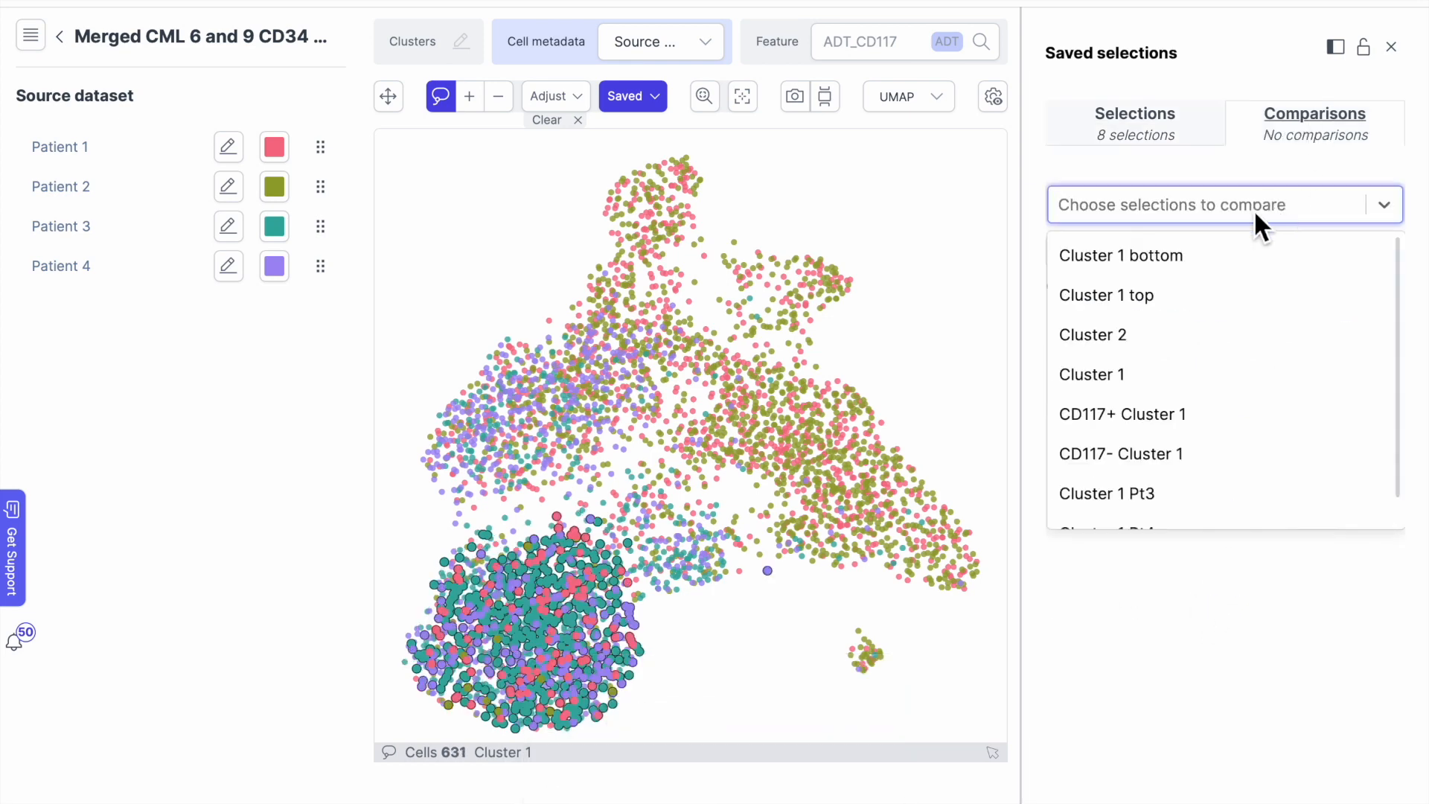
click(1191, 255)
click(1182, 262)
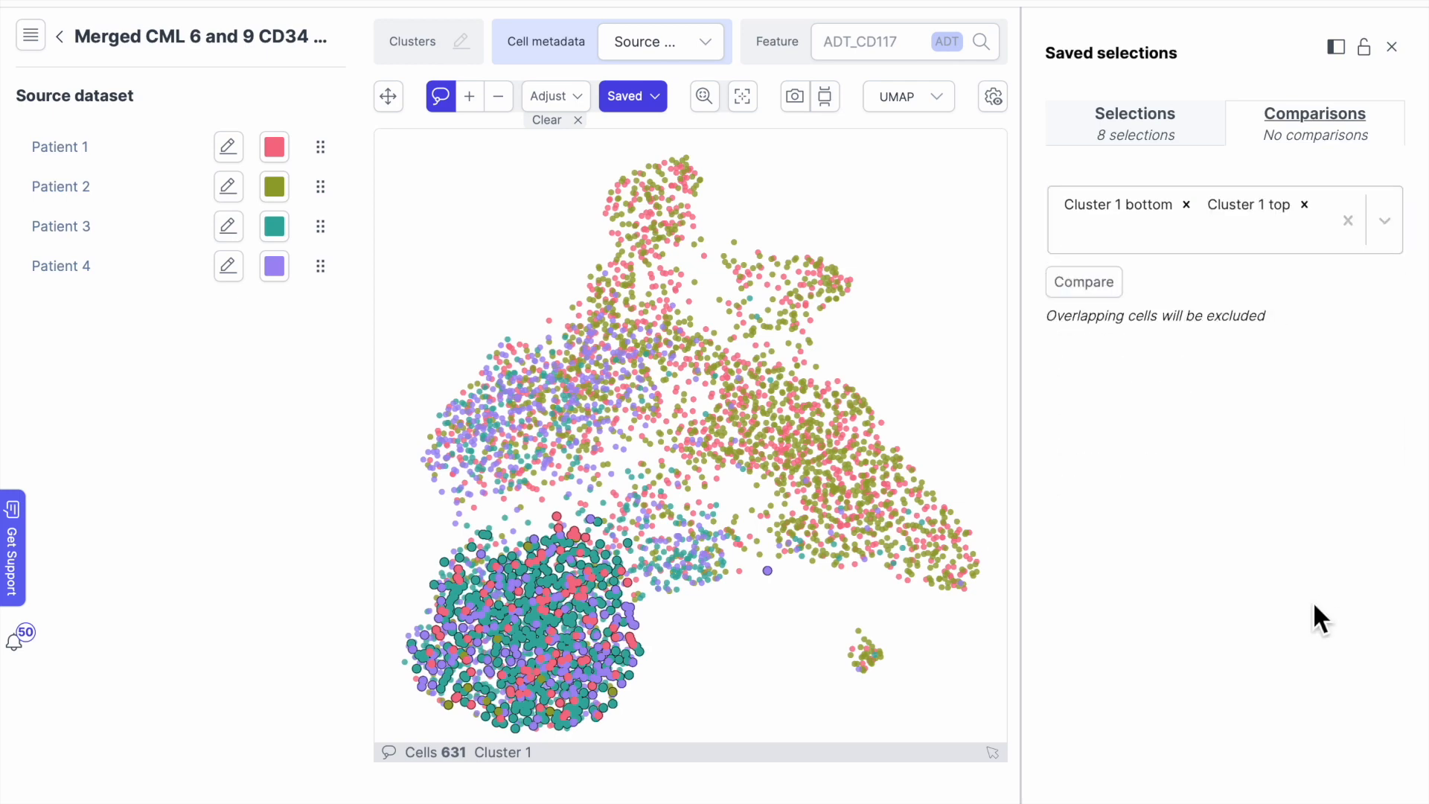
click(1087, 291)
- Create a comparison between the saved selections Cluster 2 and Cluster 1
click(1151, 212)
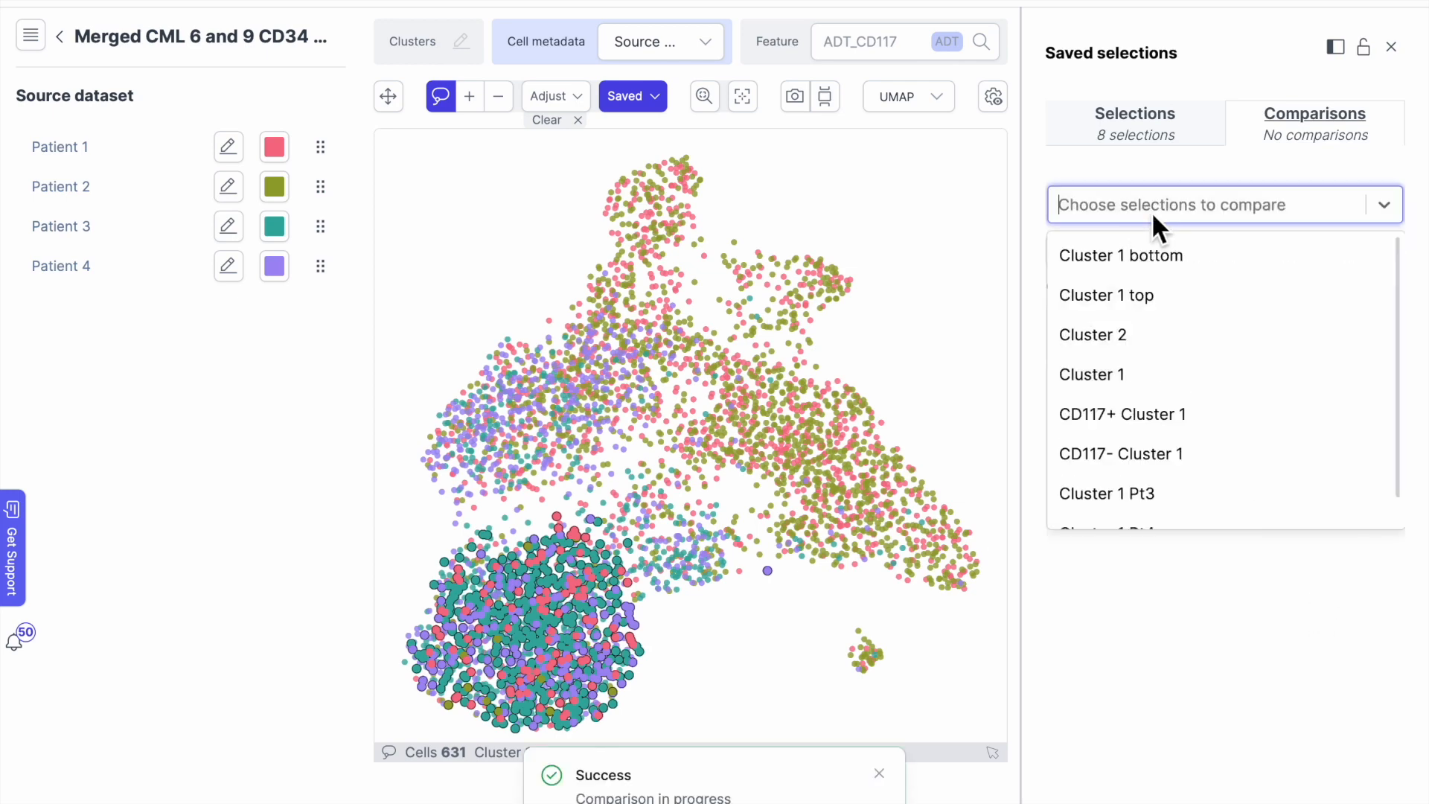
click(1102, 332)
click(1184, 335)
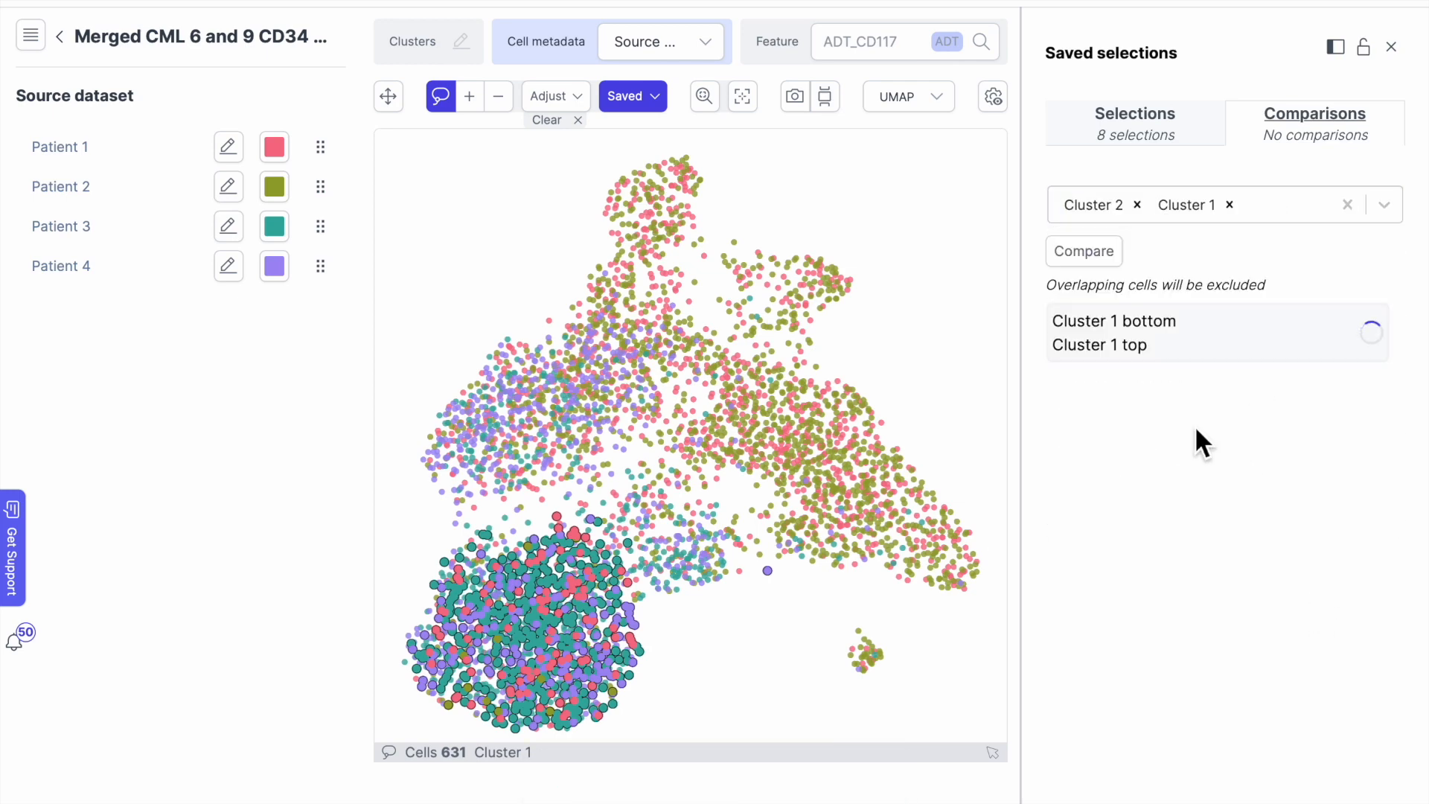
click(1100, 259)
- Set up a comparison between the saved selections CD117+ Cluster 1 and CD117- Cluster 1
click(1119, 208)
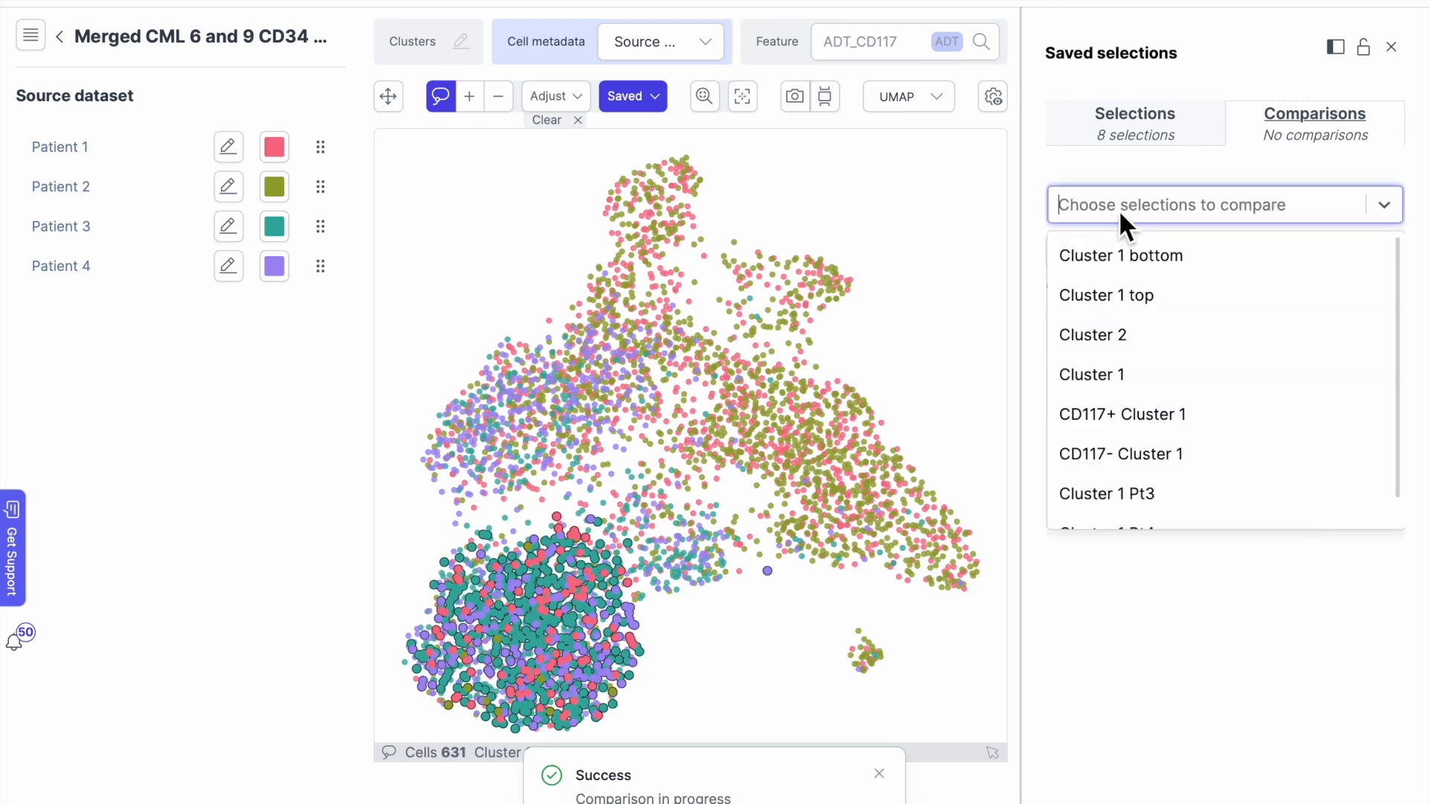
click(1115, 409)
click(1124, 416)
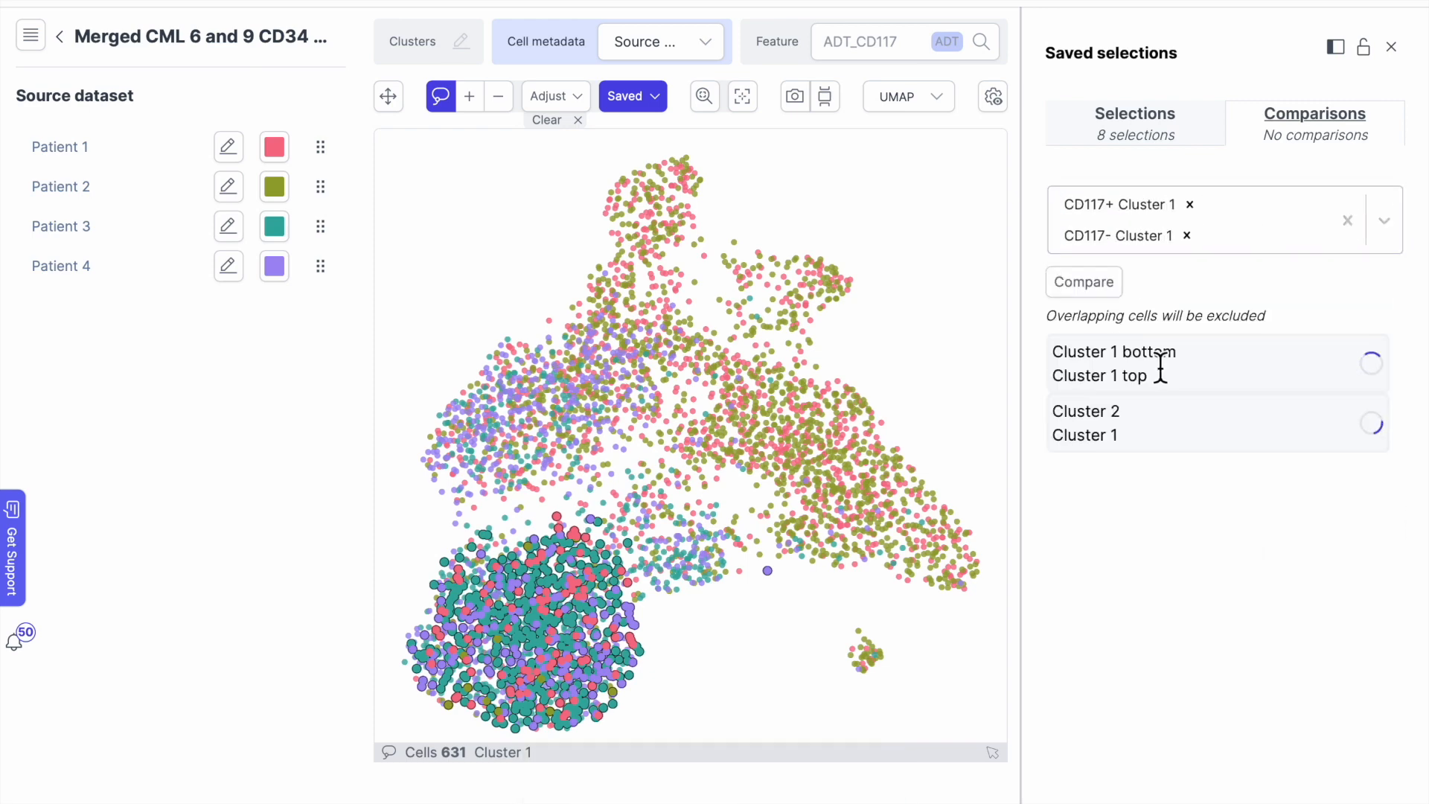
- Create a comparison between the saved selections Cluster 1 Pt3 and Cluster 1 Pt4
click(1131, 212)
scroll(1142, 433, down, 1)
click(1136, 467)
click(1130, 490)
click(1085, 257)
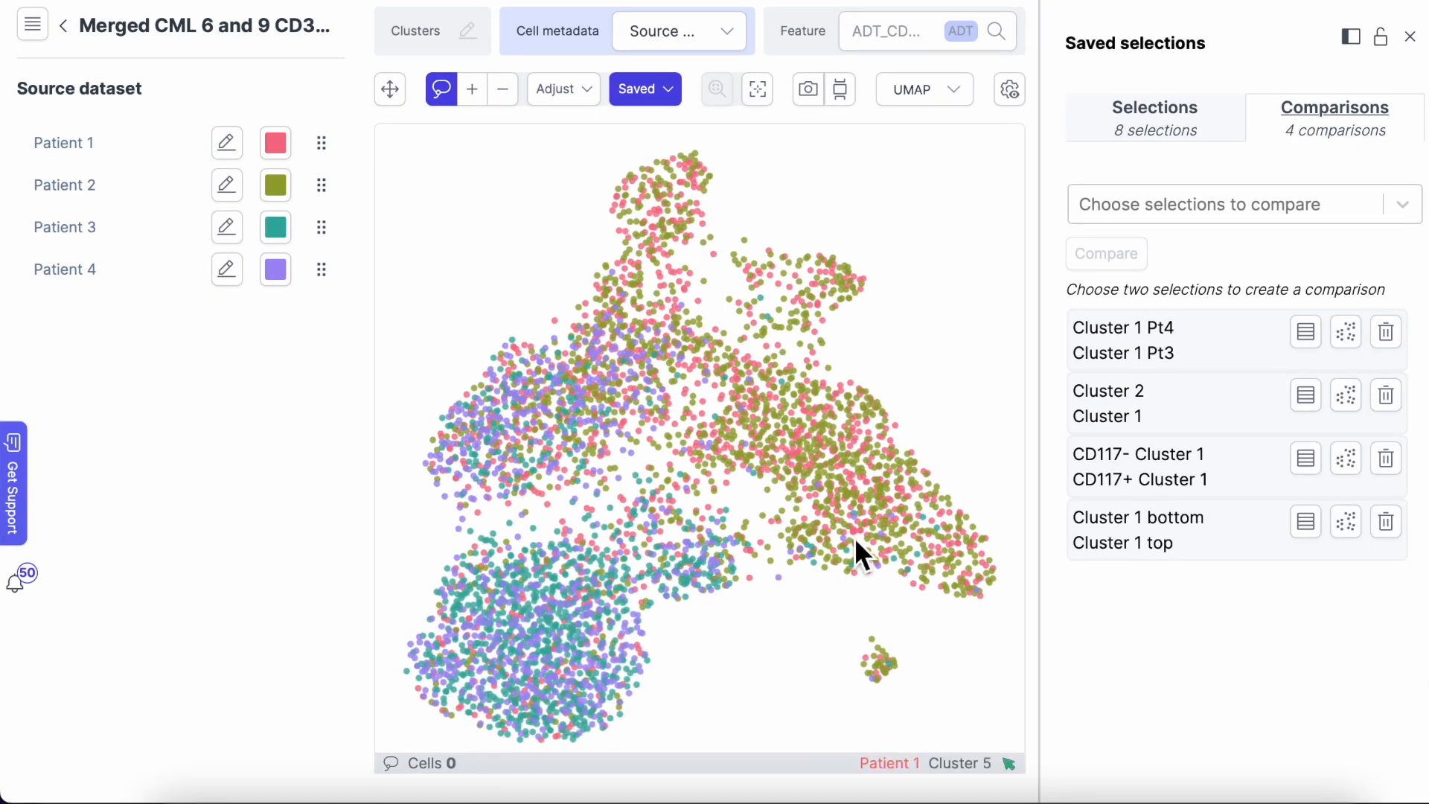
- Examine the marker genes for Cluster 1 bottom and Cluster 1 top, view the marker download options, and return to the comparisons
click(1306, 522)
scroll(1200, 522, down, 3)
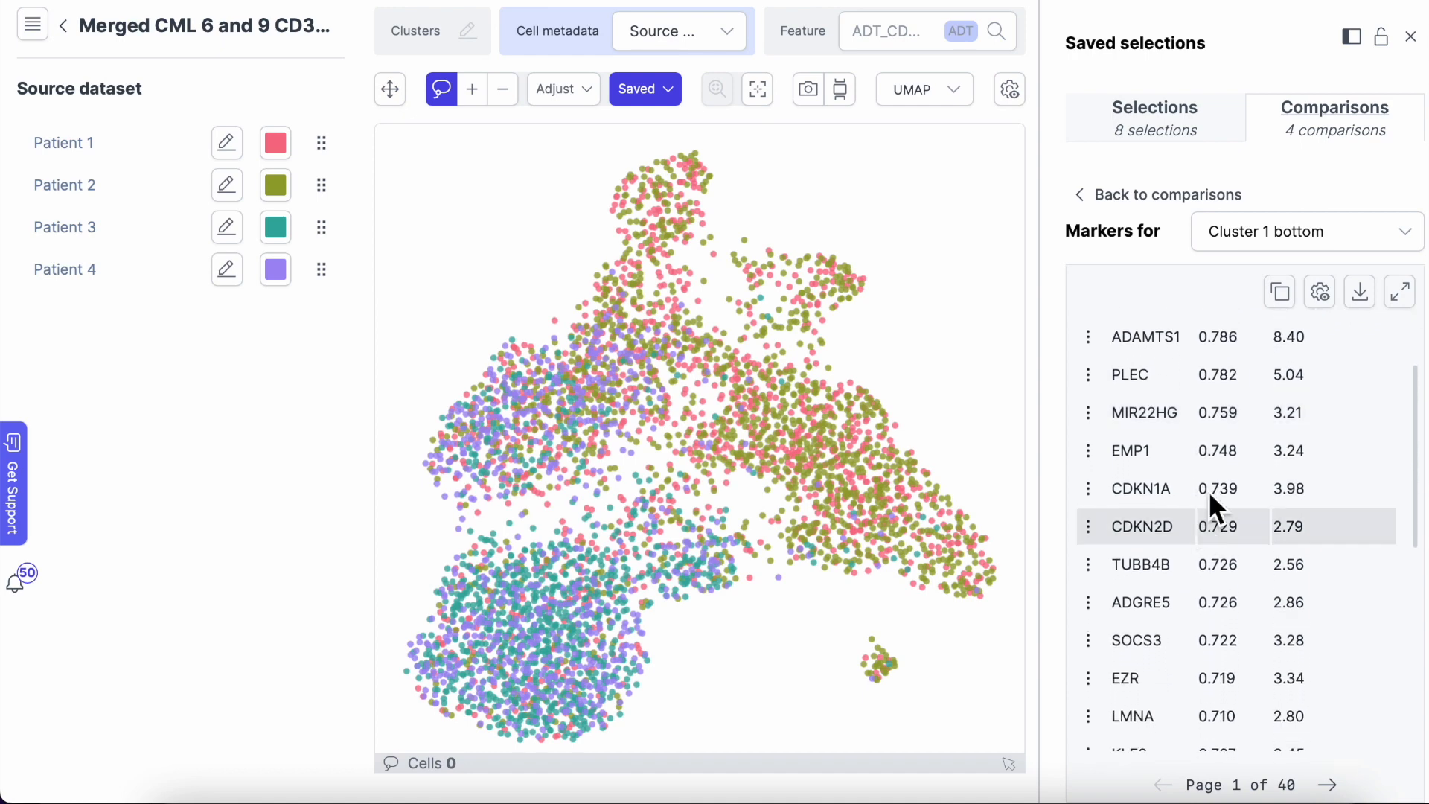
click(1310, 231)
click(1288, 316)
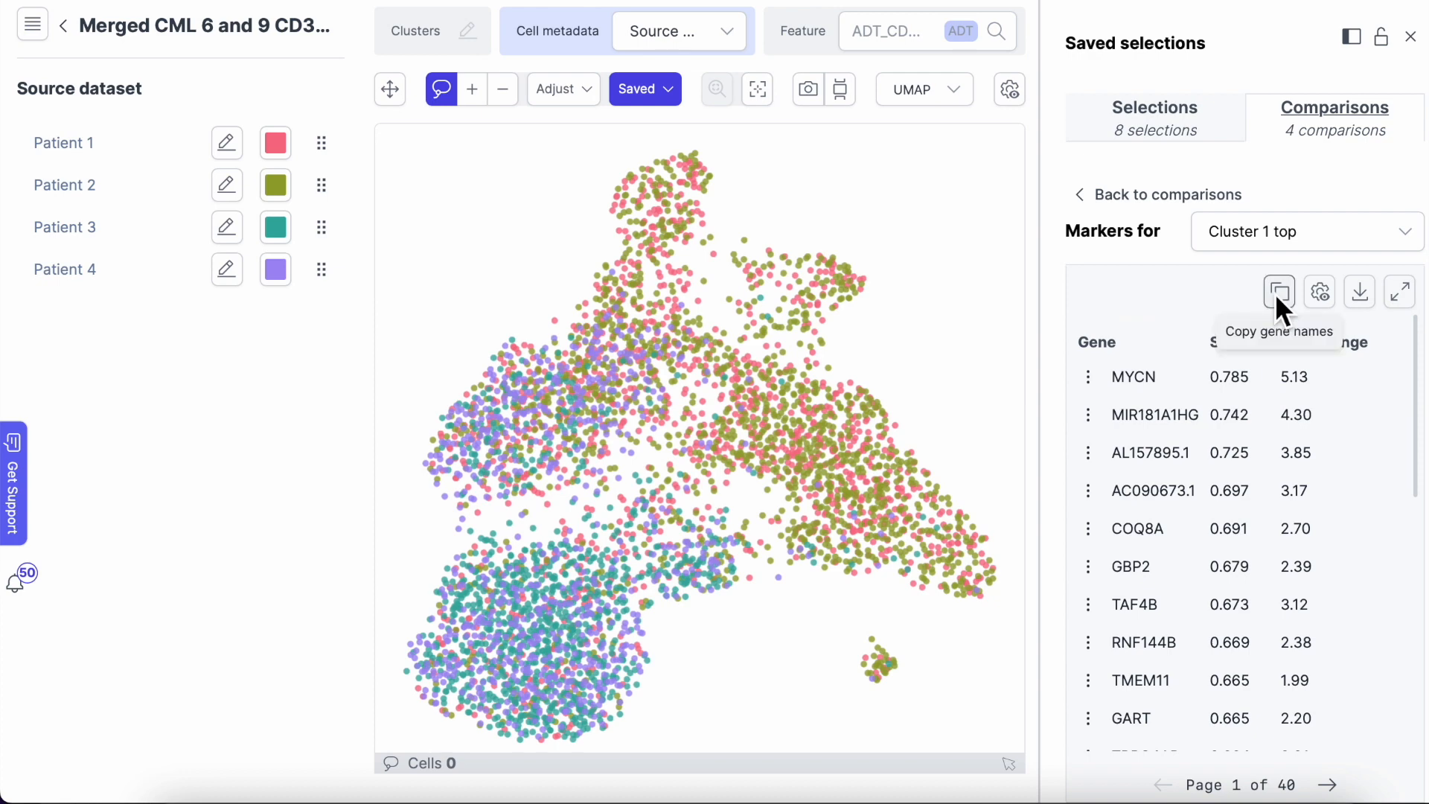
click(1361, 293)
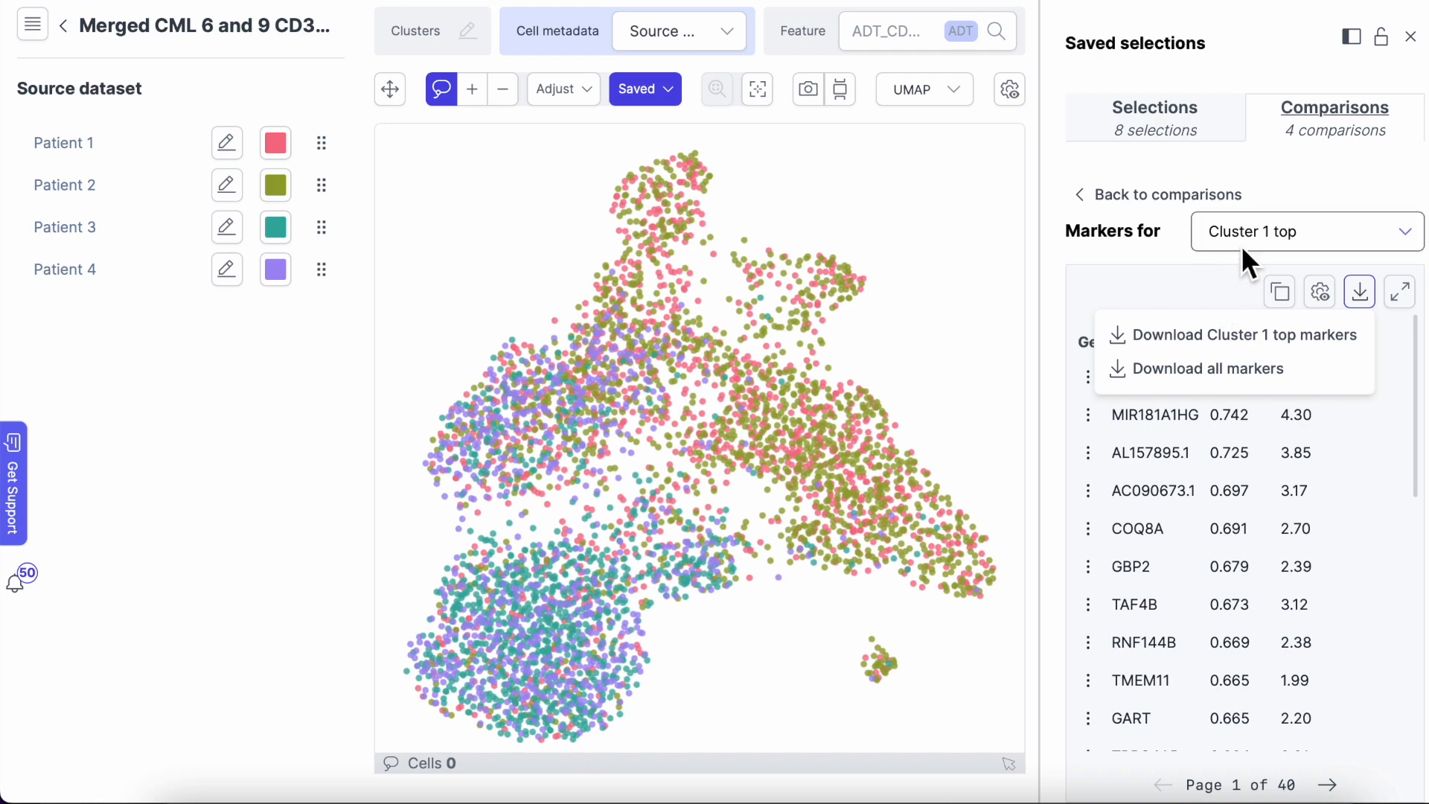
click(1109, 206)
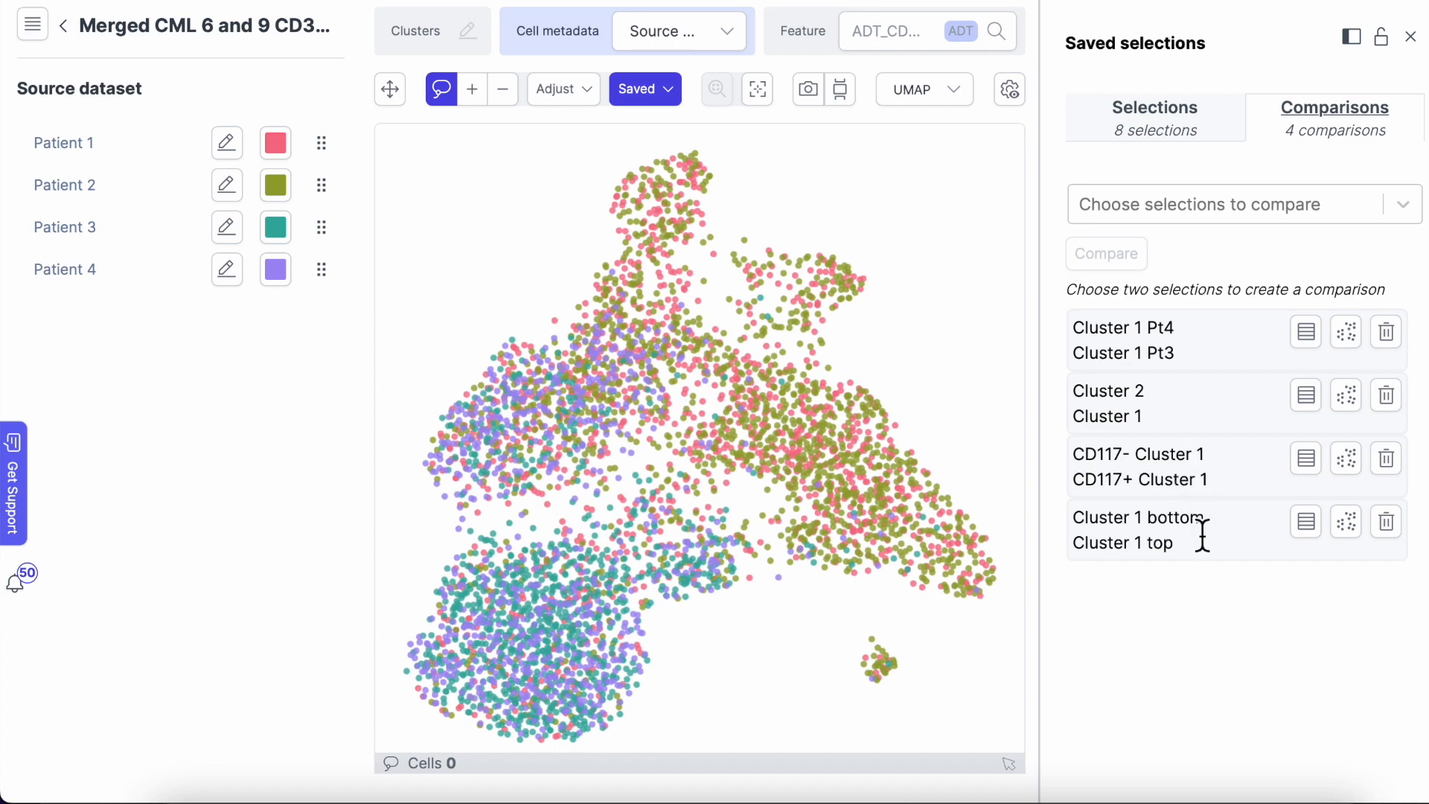
- Open the volcano plot of the Cluster 1 bottom versus top comparison and label the genes CRIP2, ADAMTS1 and PLEC
click(1345, 521)
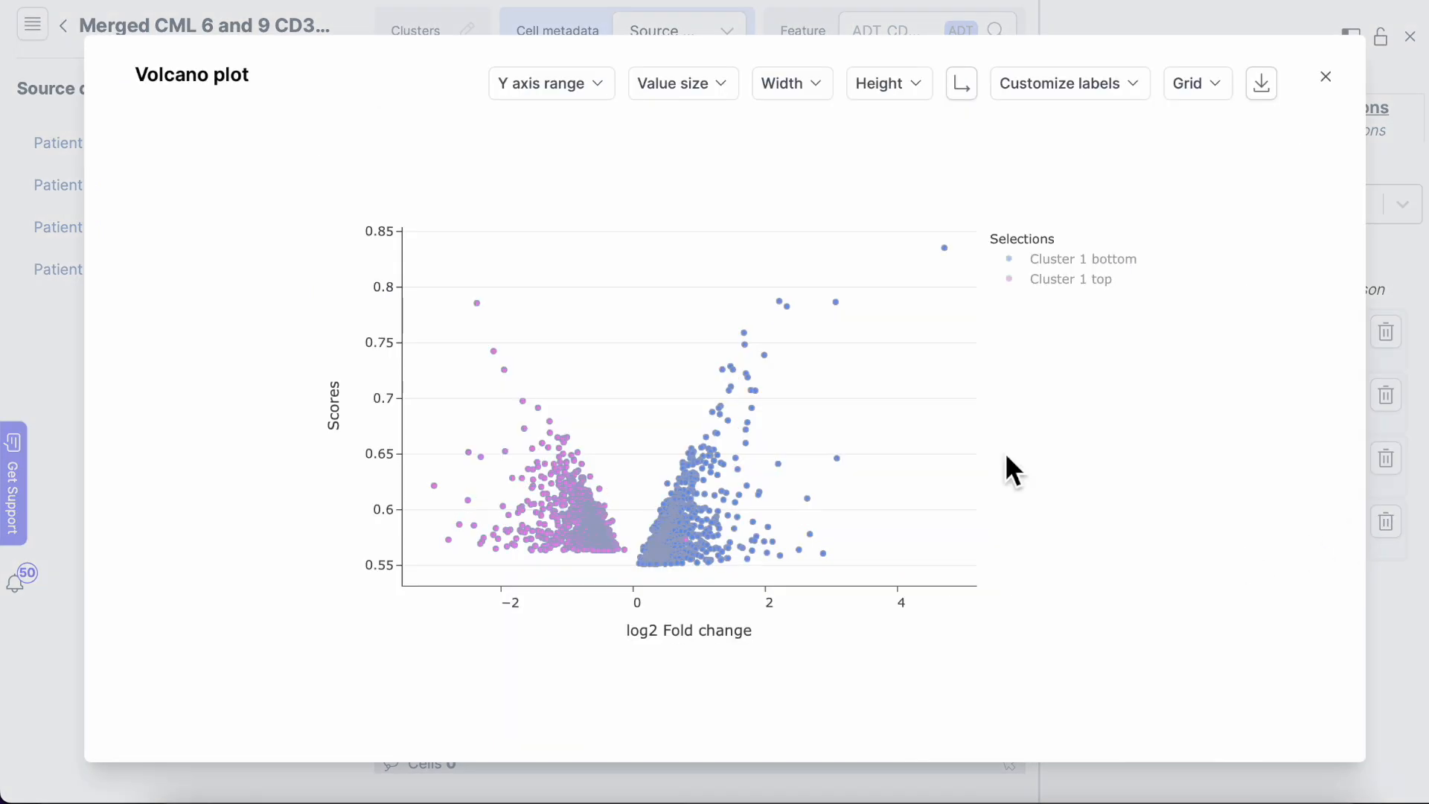
click(946, 250)
drag(891, 239, 887, 239)
click(790, 327)
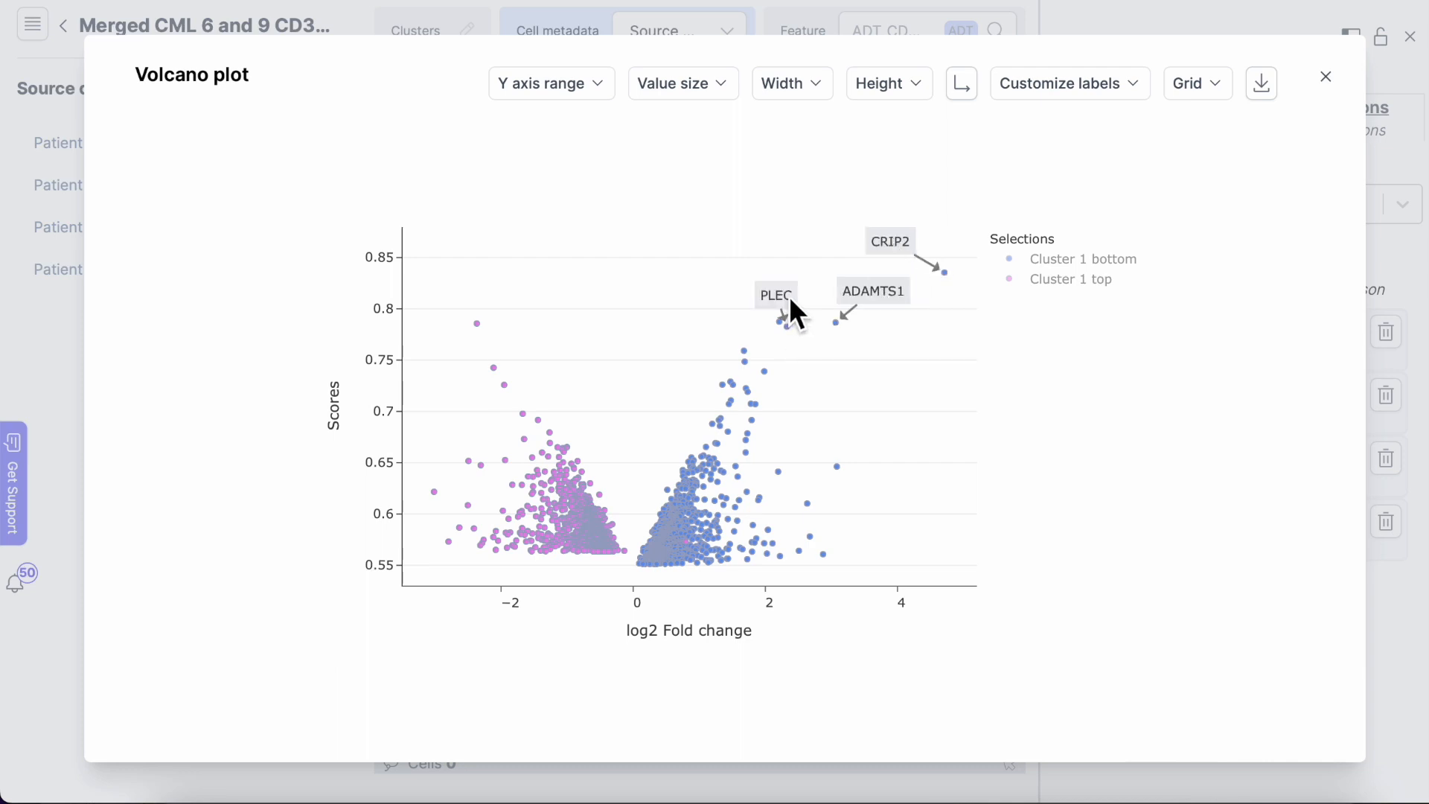
- Label MYCN, MIR181A1HG and AL157895.1 among the Cluster 1 top genes, keeping their labels apart
click(479, 324)
click(494, 367)
drag(483, 336, 471, 405)
click(506, 386)
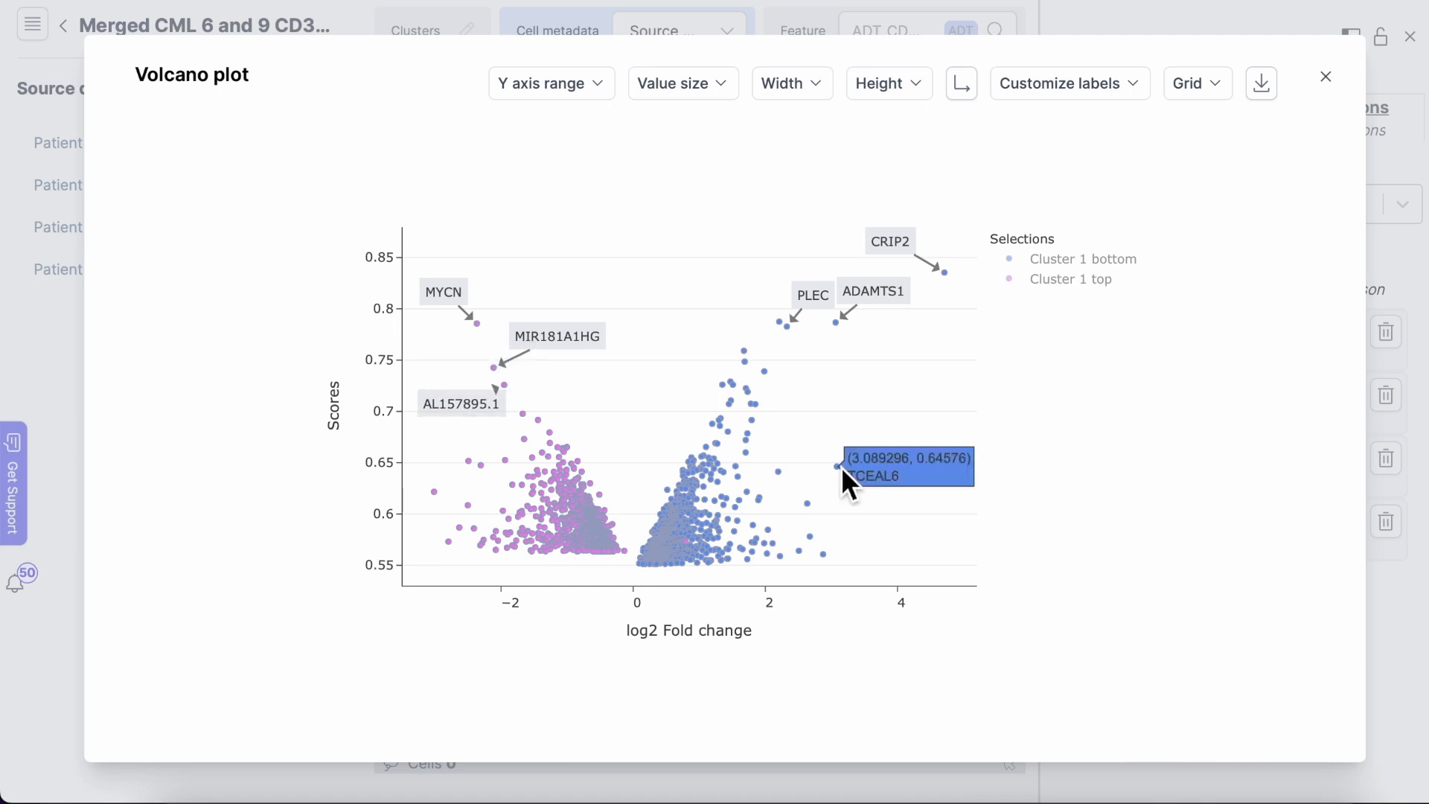
- Label the gene CDKN1A, place its label beside the point, and open the volcano plot's download format options
click(765, 372)
drag(769, 357, 849, 379)
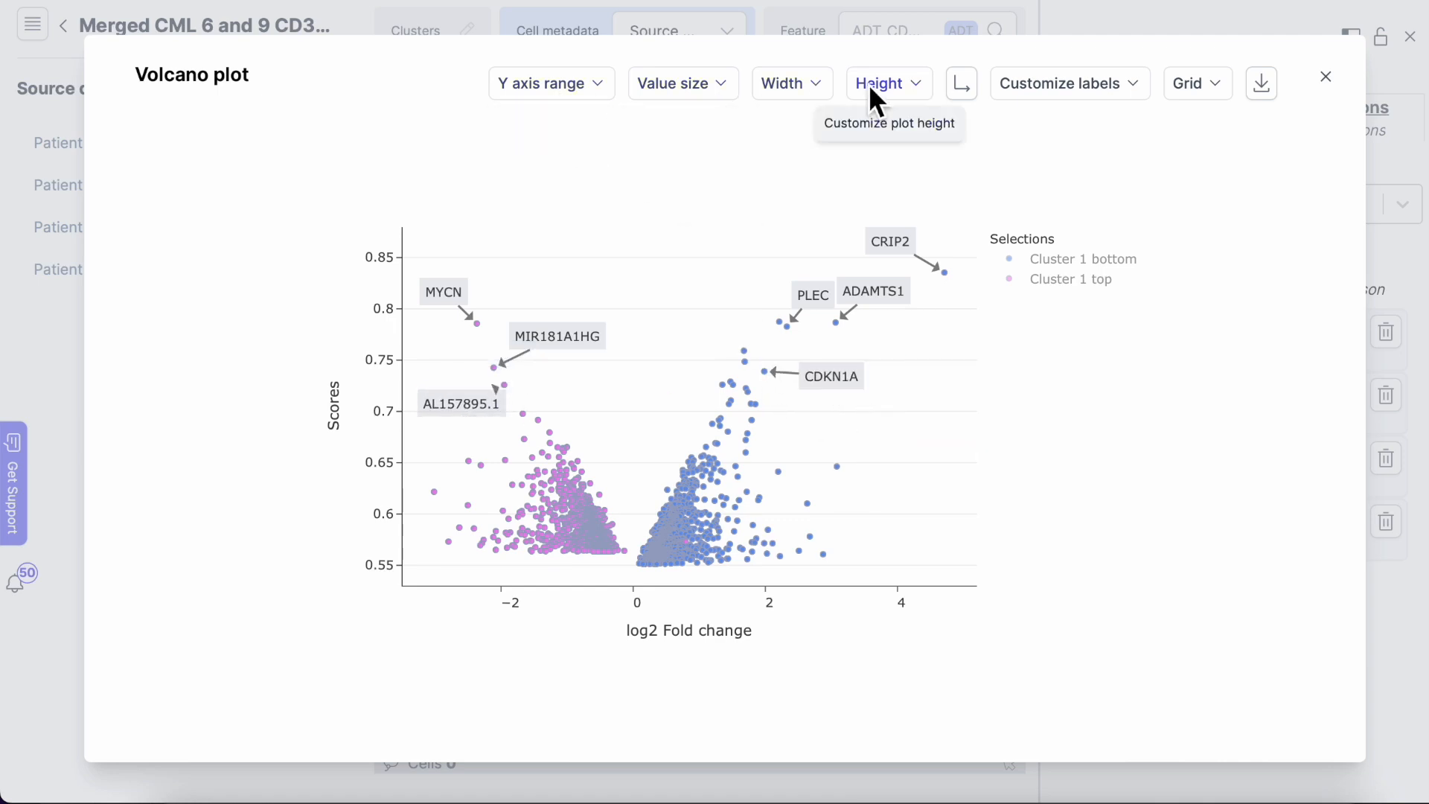
click(1261, 82)
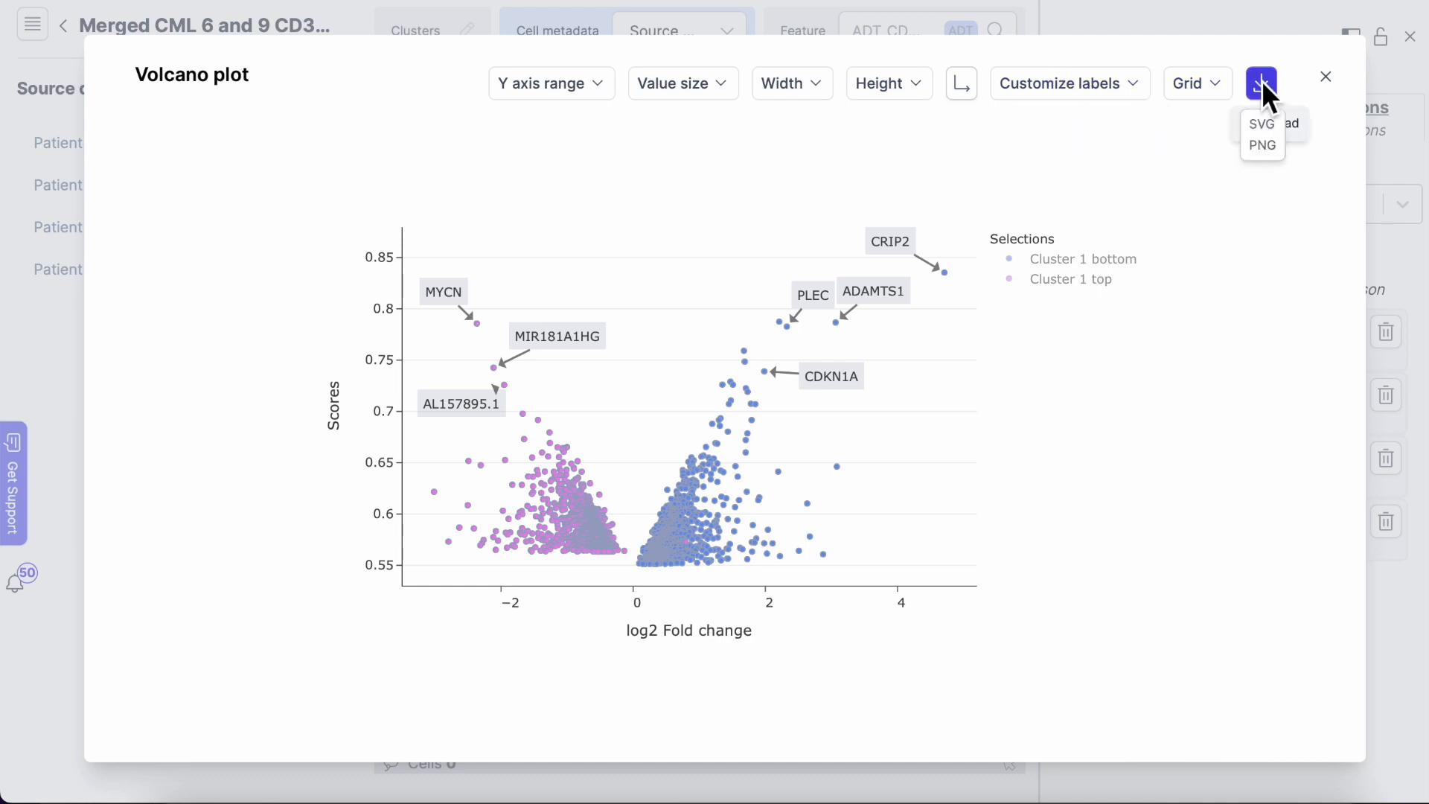